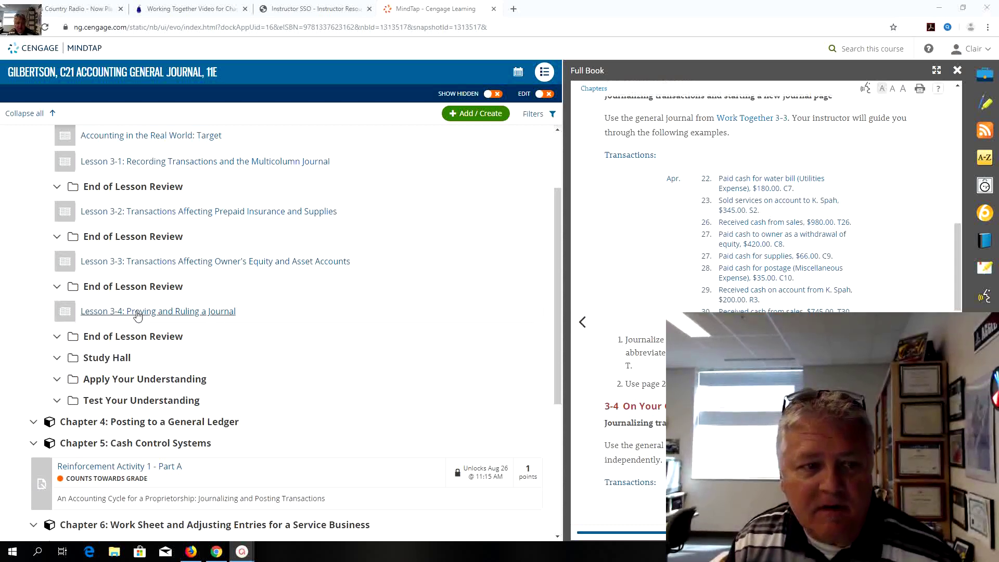
Step: Open the 3-4 Work Together problem from Working Papers 3-4 in the Lesson 3-4 End of Lesson Review
left_click(56, 338)
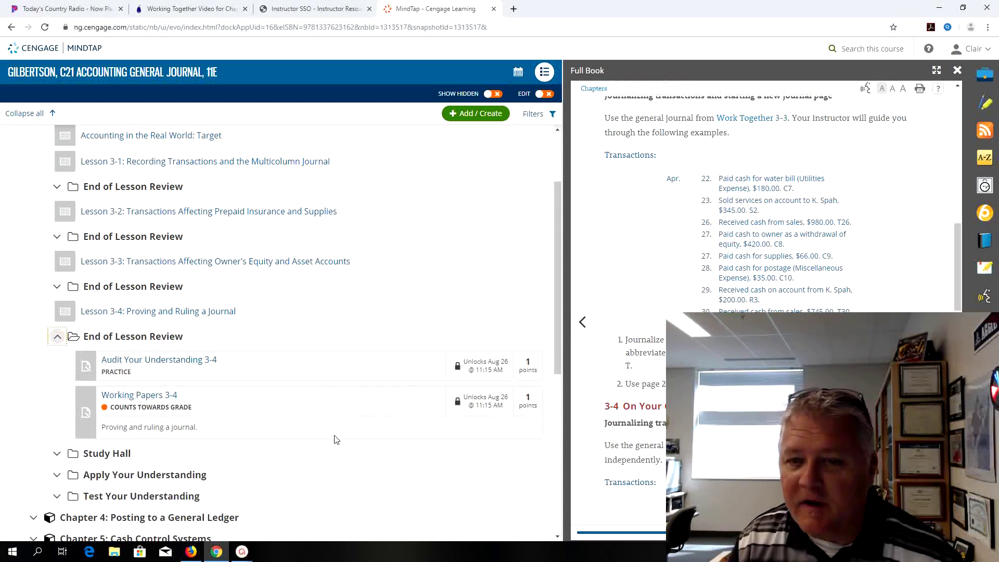
left_click(166, 398)
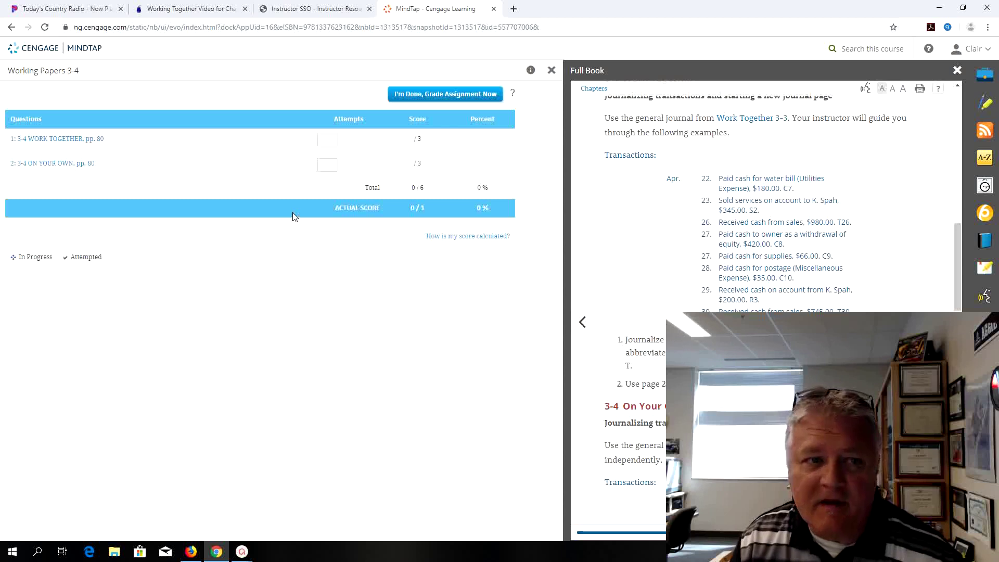
left_click(69, 142)
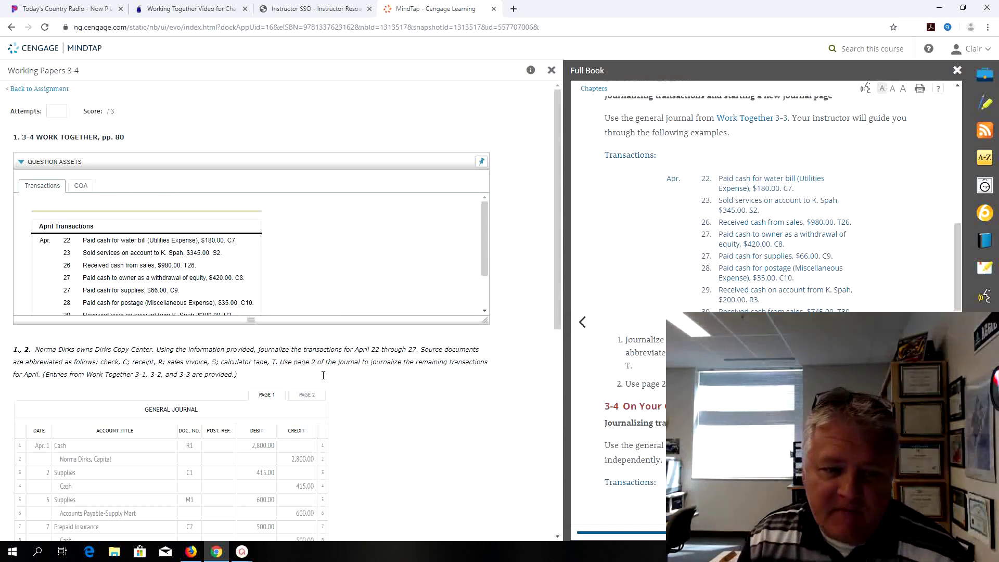
Step: Enter 22 as the date on line 23 of general journal page 1 for the water bill transaction
scroll(365, 404, "down", 3)
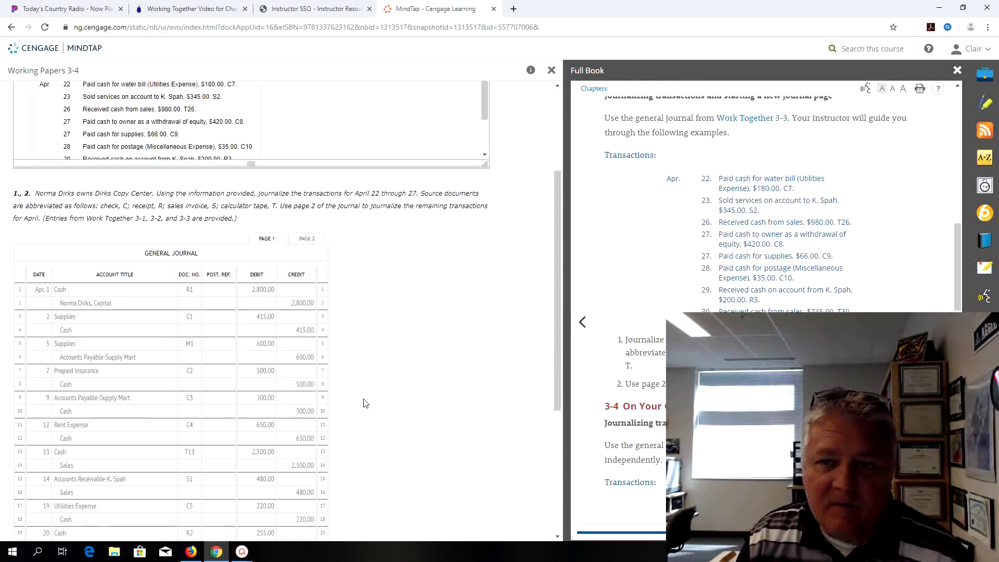
scroll(365, 403, "down", 4)
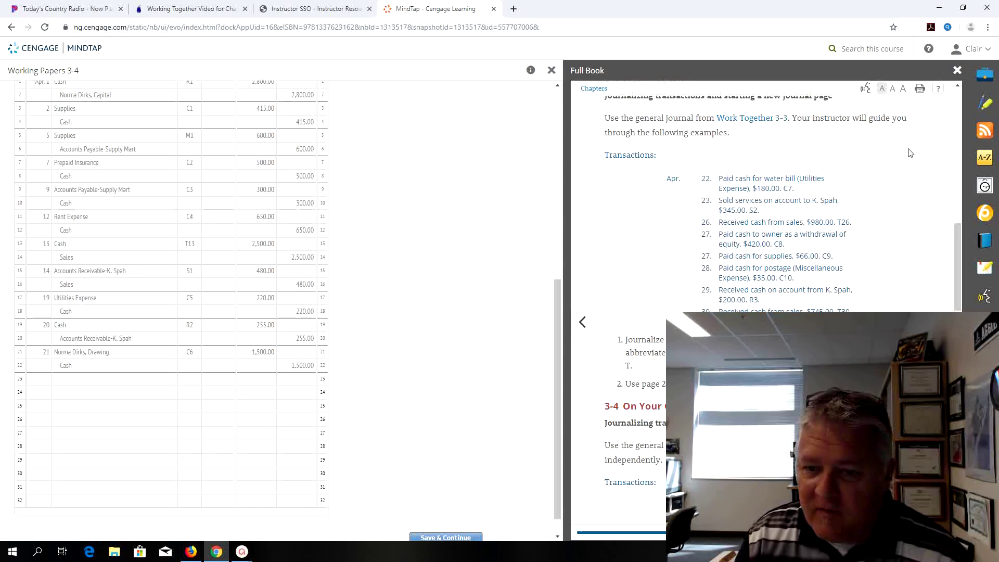
scroll(791, 245, "up", 5)
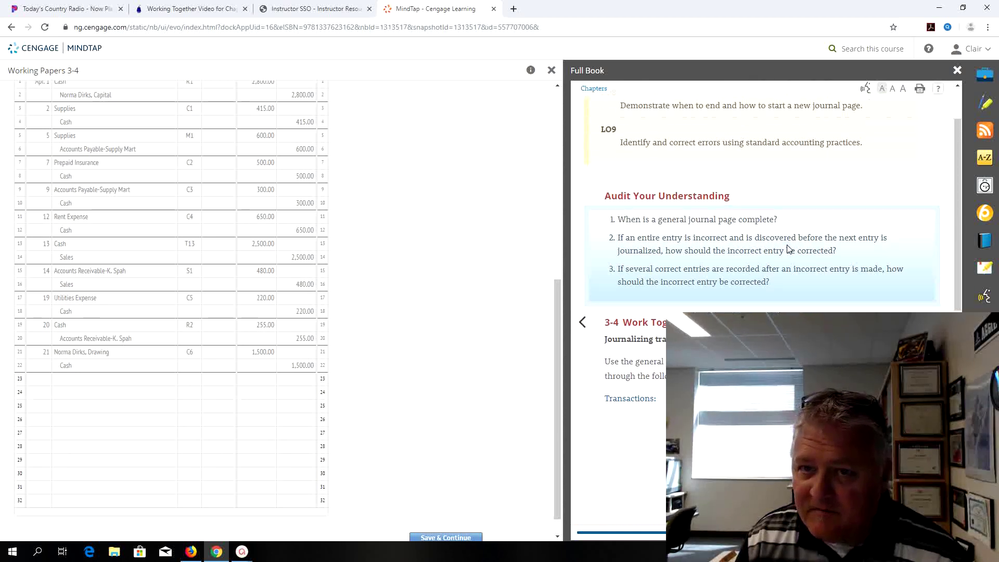
scroll(789, 248, "down", 5)
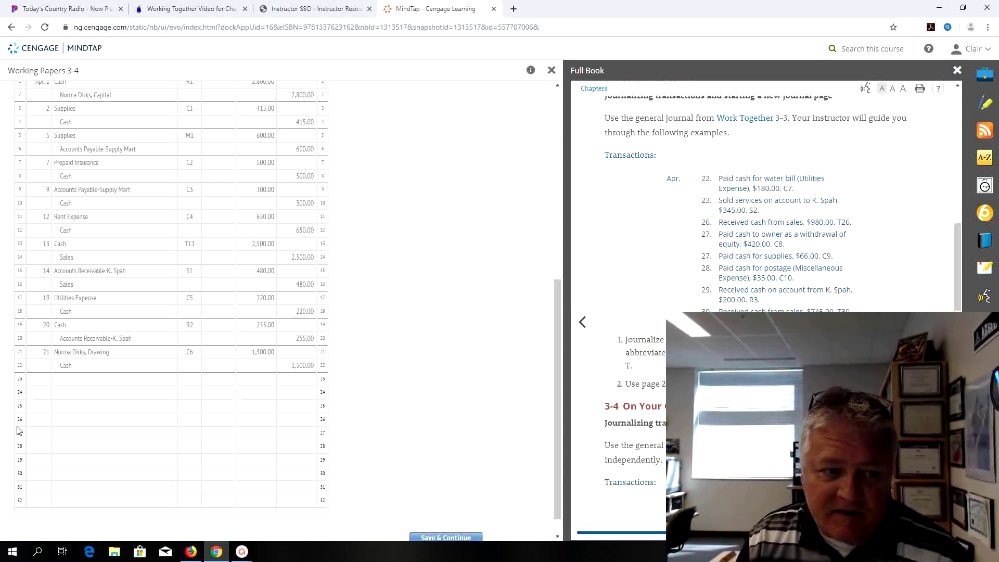
left_click(39, 380)
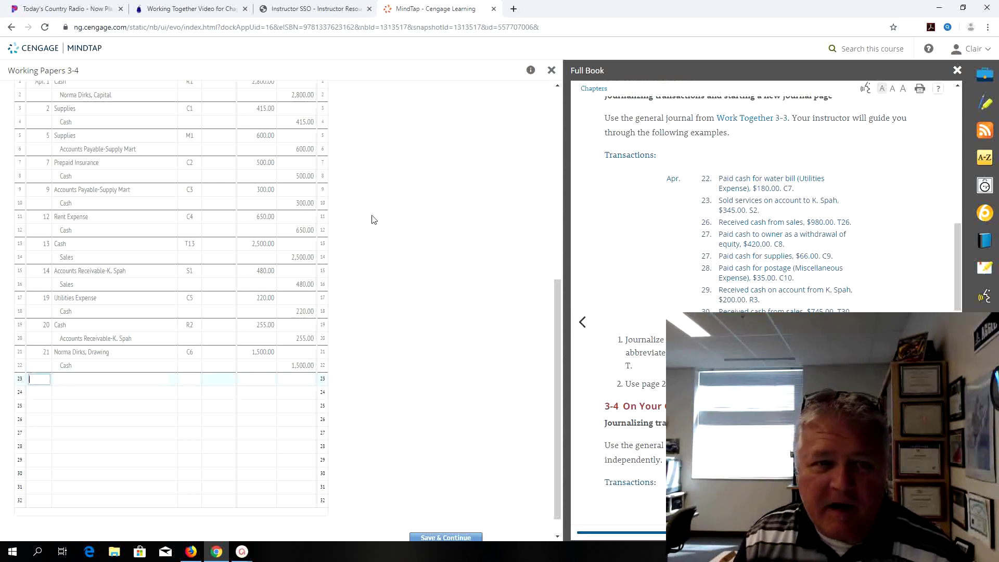
scroll(377, 216, "up", 2)
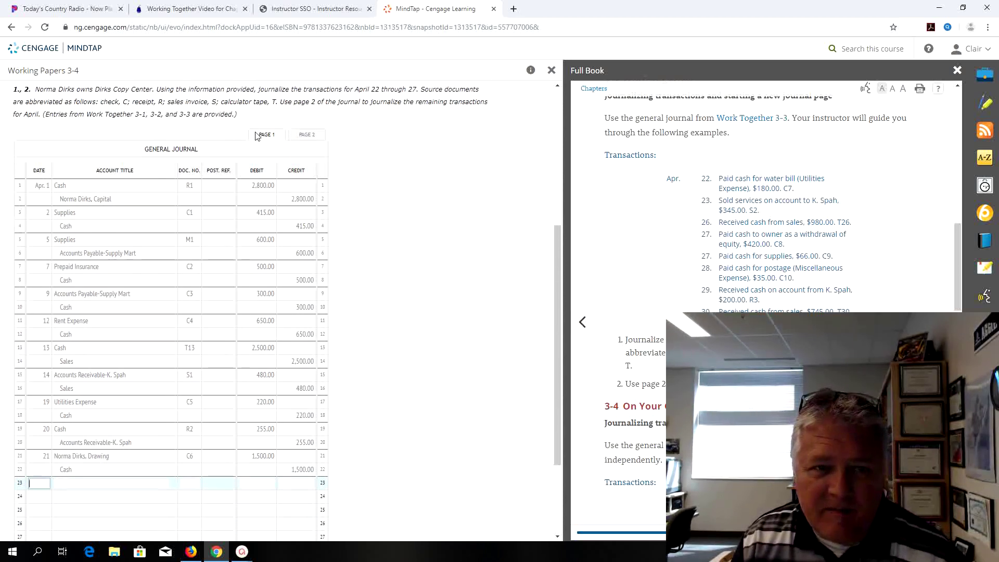
scroll(518, 208, "down", 3)
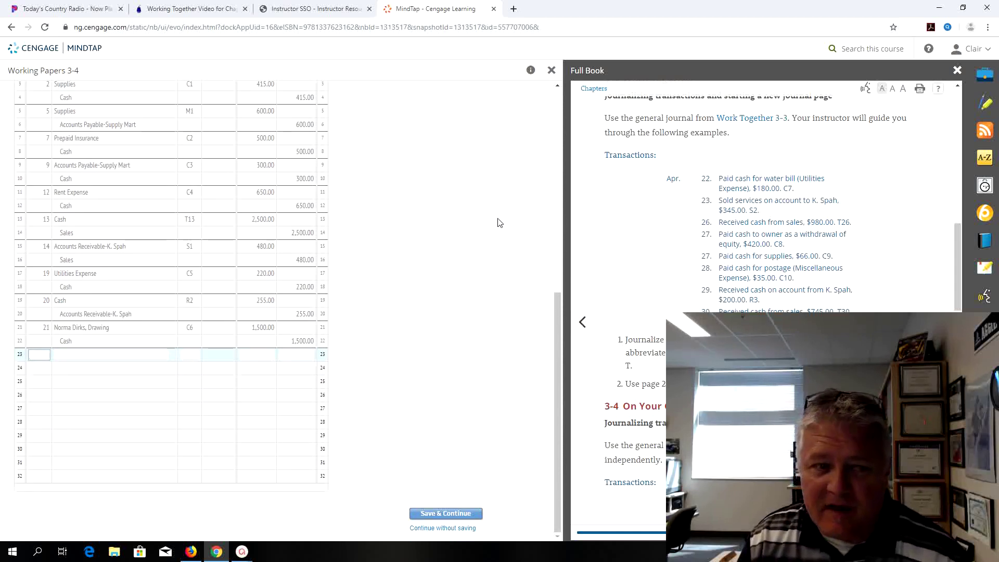
type("22")
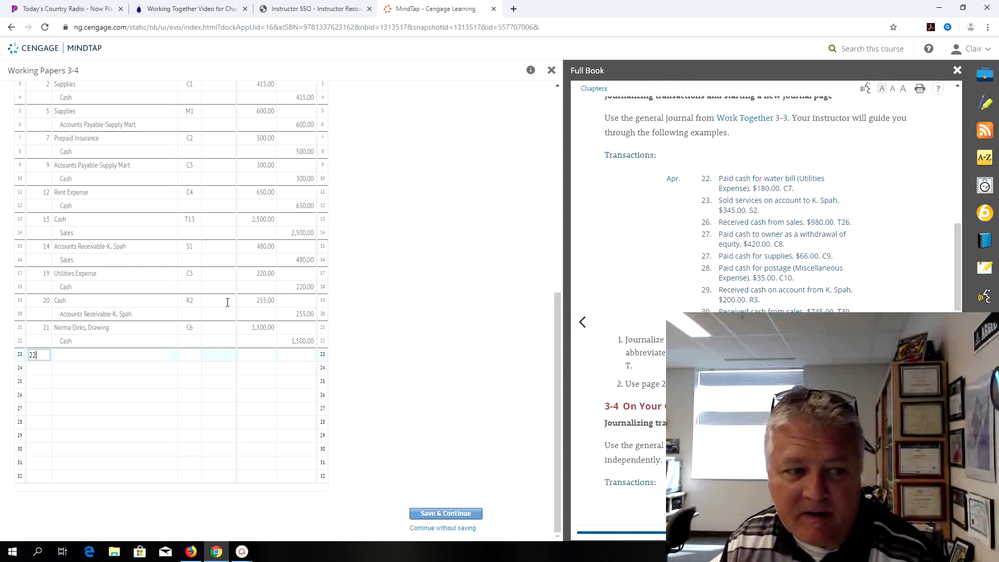
Step: Complete the debit line of the April 22 entry with Utilities Expense, document number C7 and a debit of 180
left_click(94, 353)
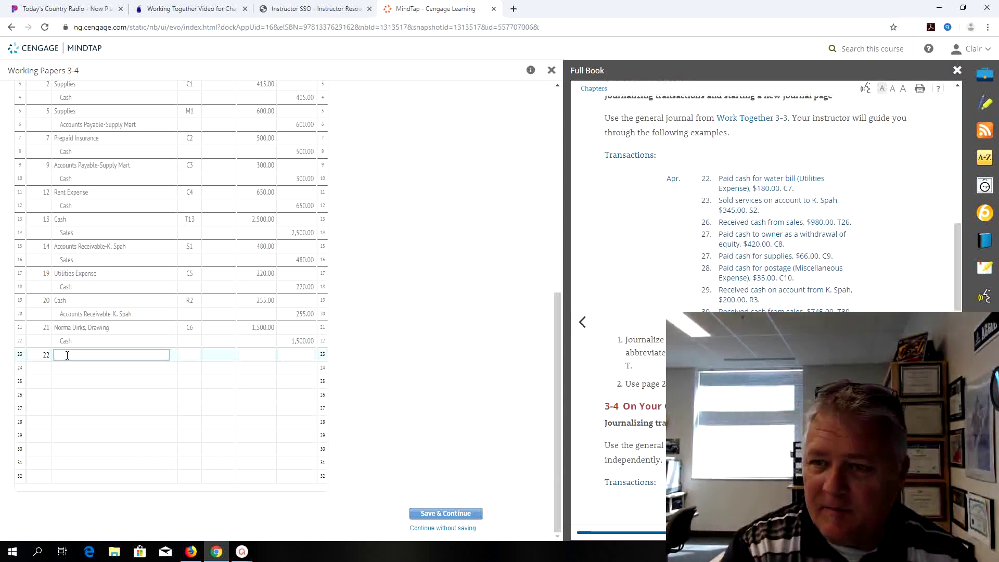
type("U")
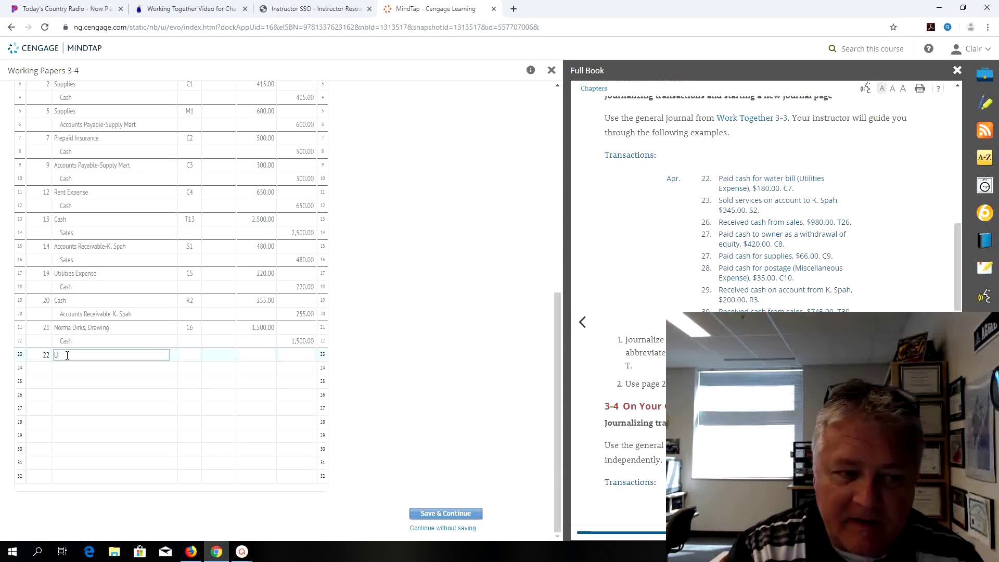
type("t")
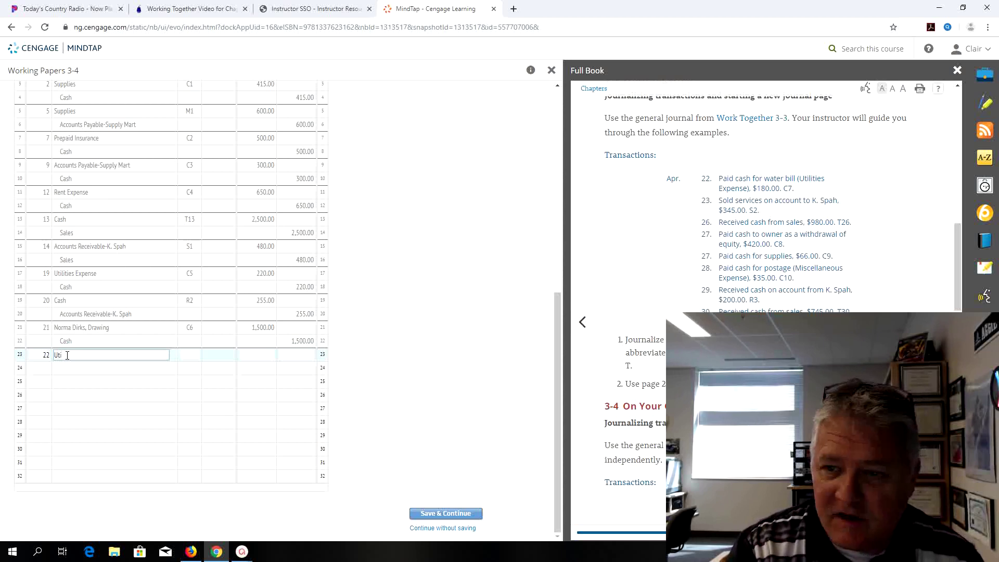
type("il")
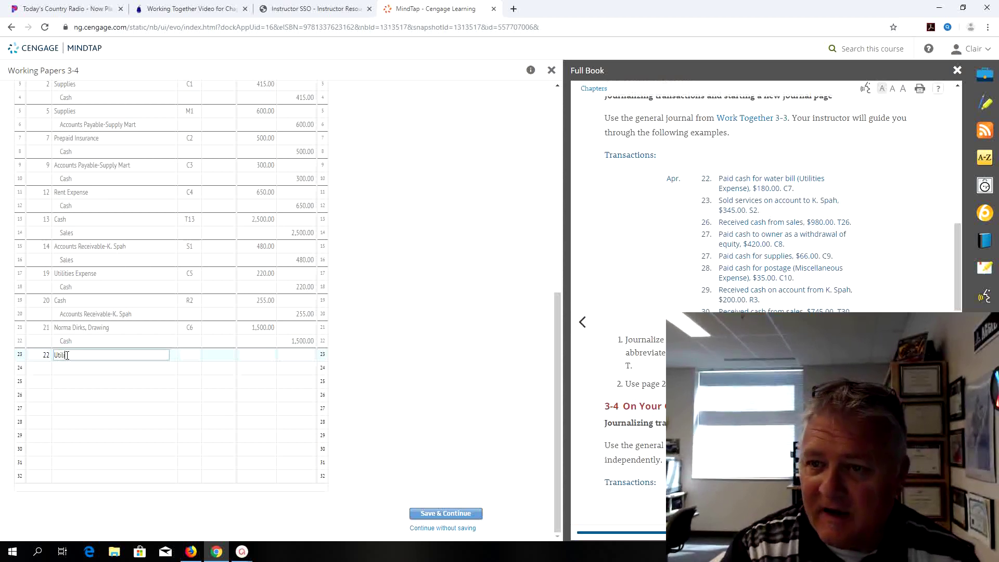
type("iti")
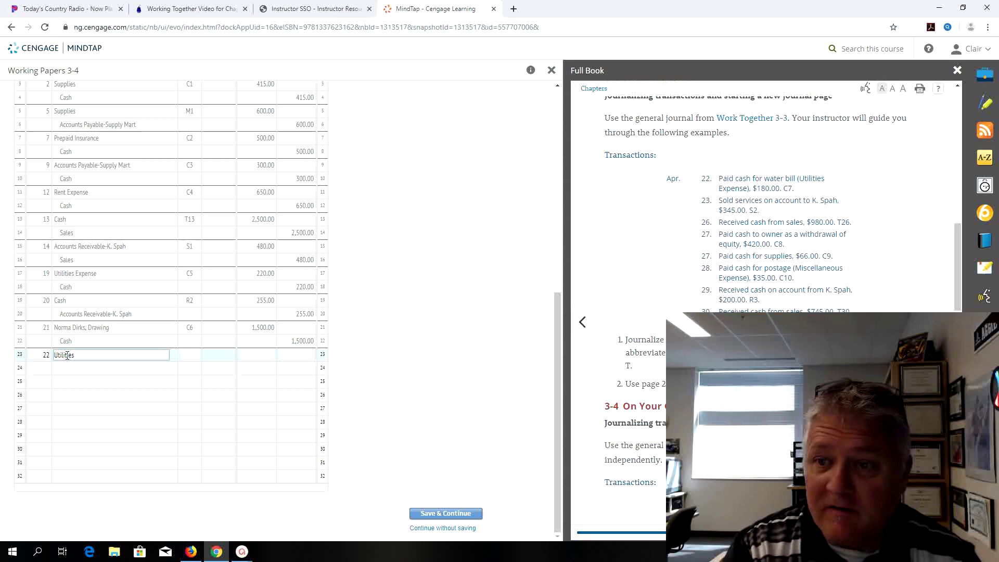
type("es")
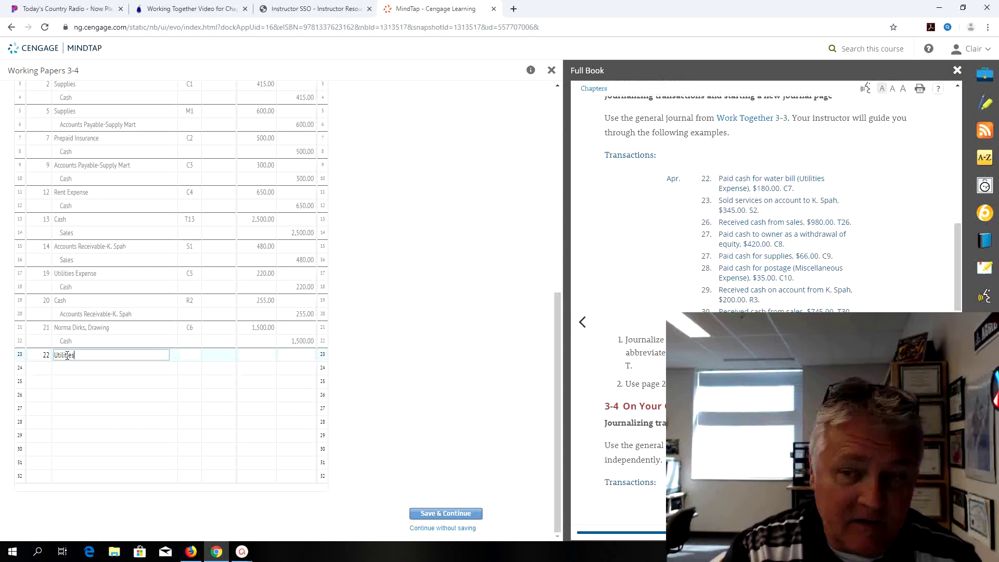
type(" E")
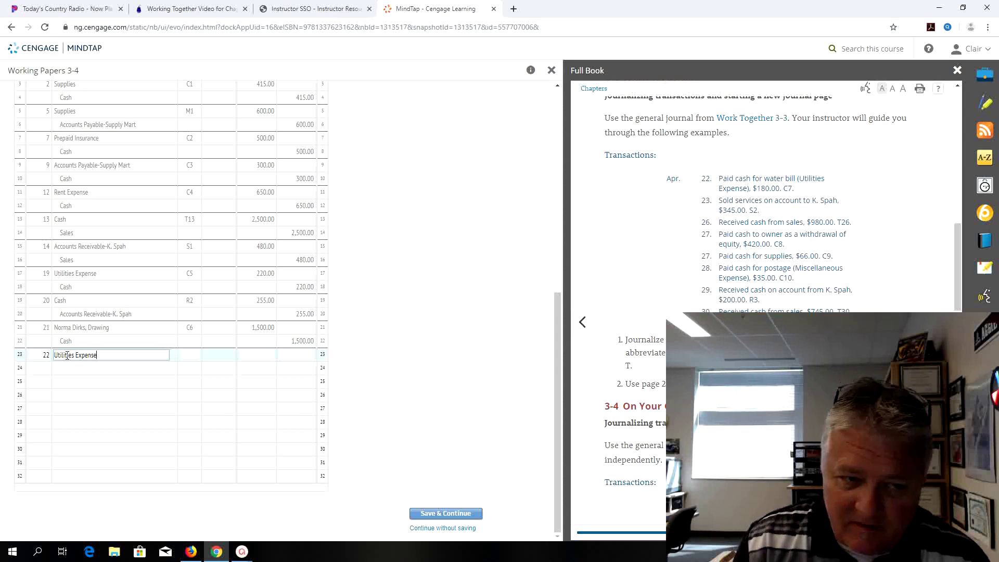
type("xpense")
key("Tab")
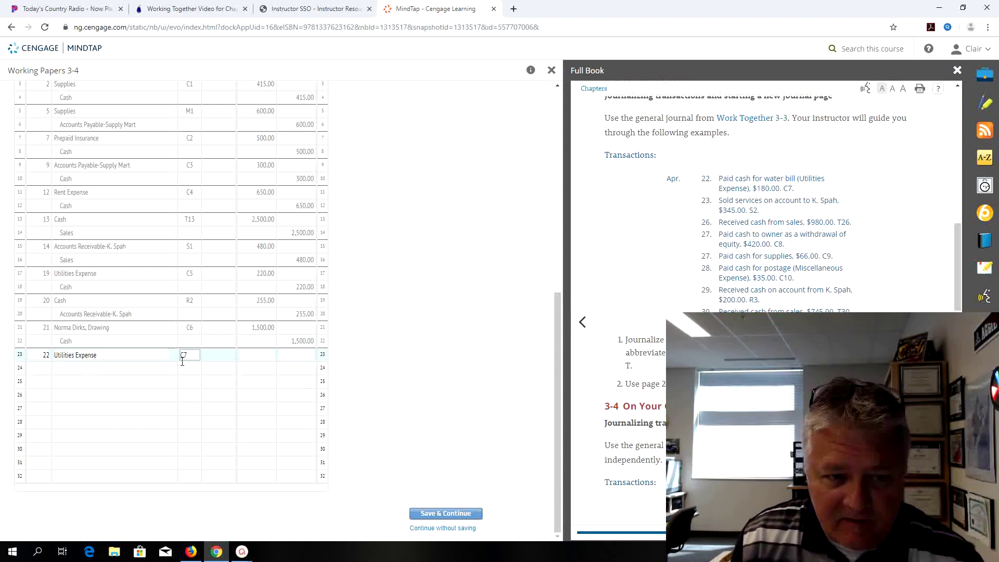
left_click(260, 356)
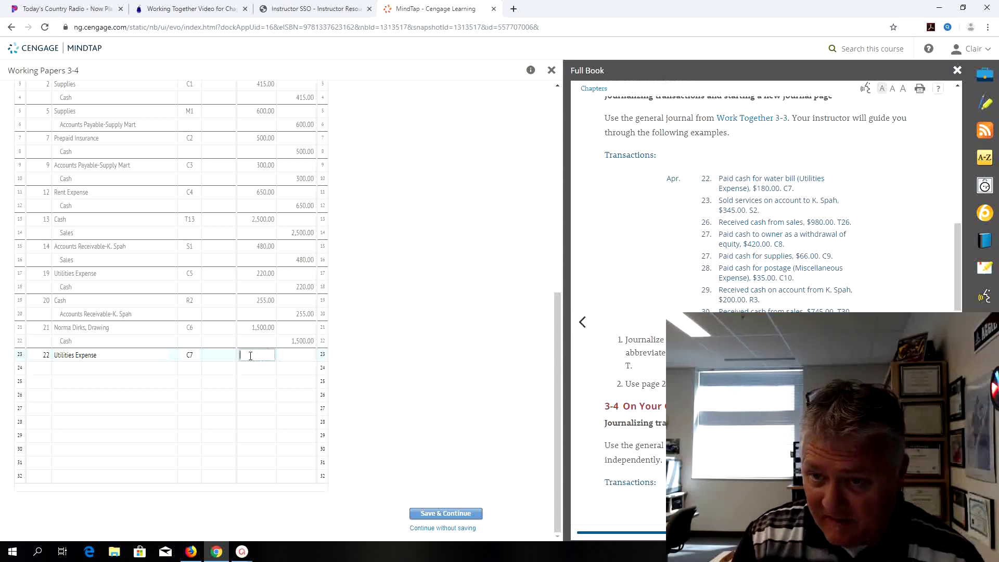
type("180")
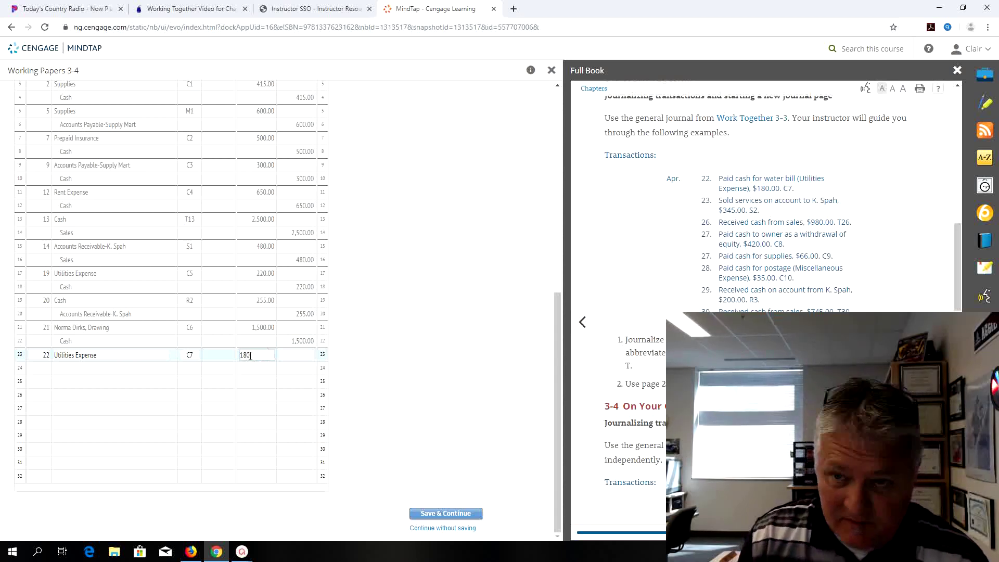
Step: Record the credit line of the April 22 entry on line 24 as Cash with a credit of 180.00
left_click(102, 369)
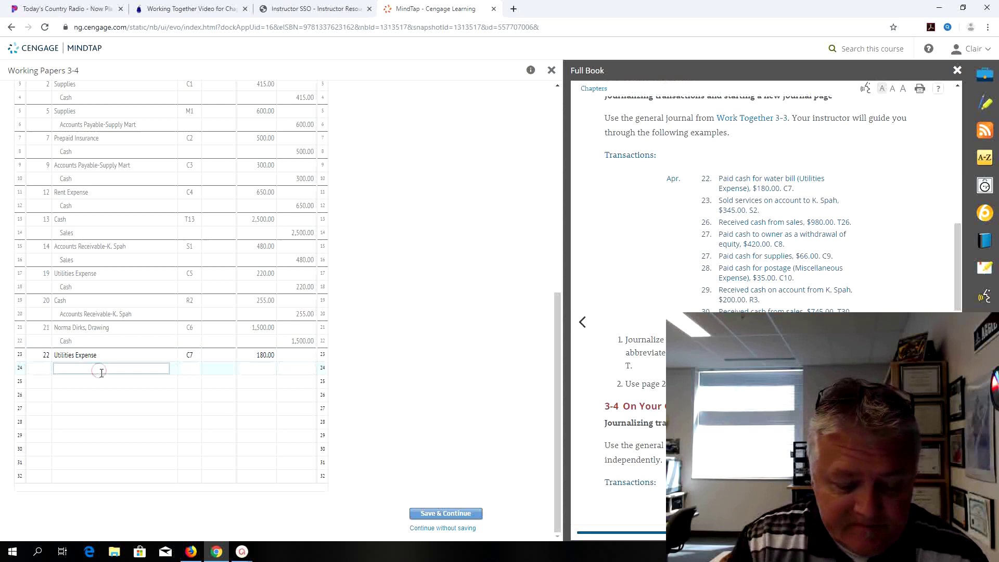
type("Cash")
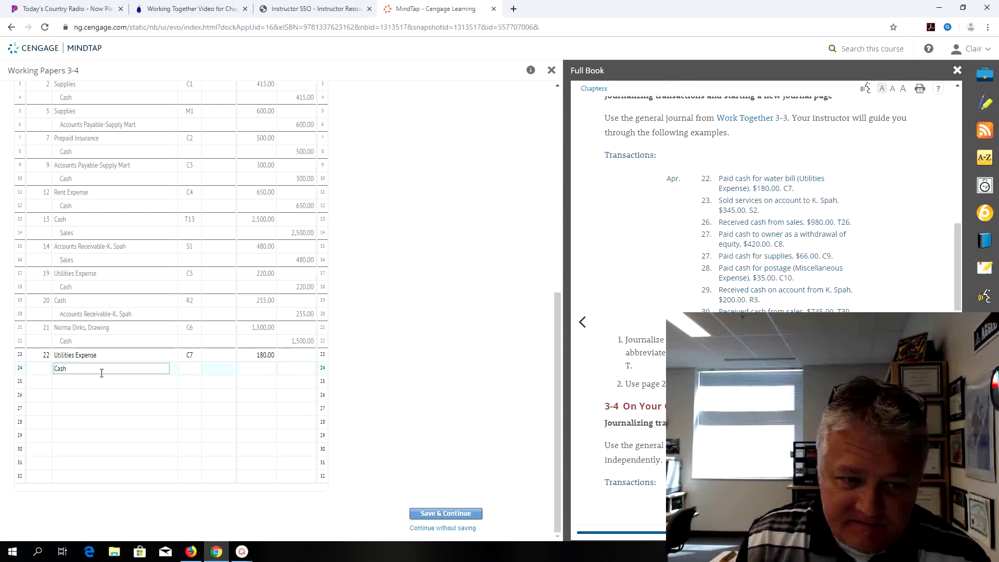
left_click(303, 368)
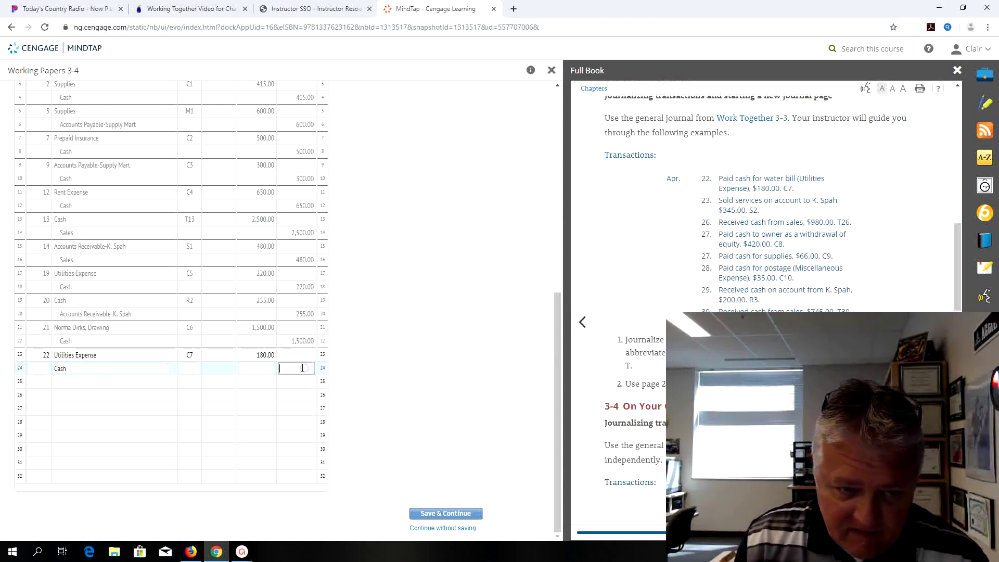
type("180.00")
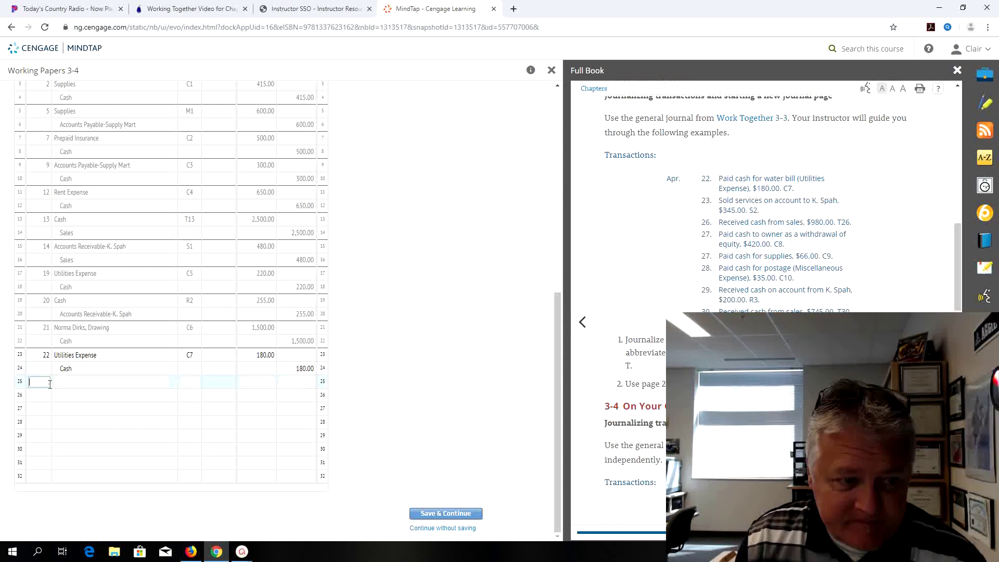
Step: Start the April 23 entry on line 25 with date 23 and the customer's Accounts Receivable account as the title
left_click(45, 383)
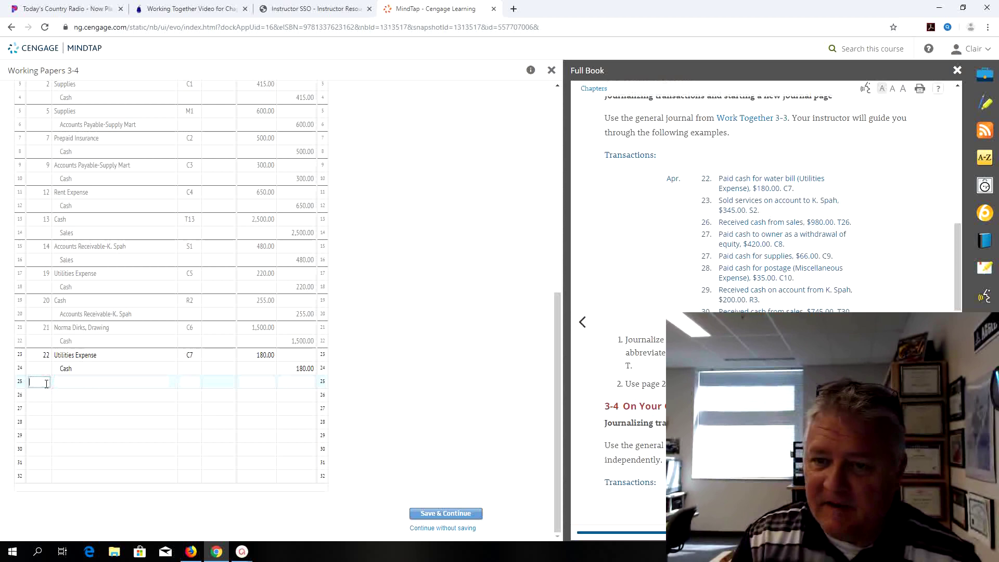
type("23")
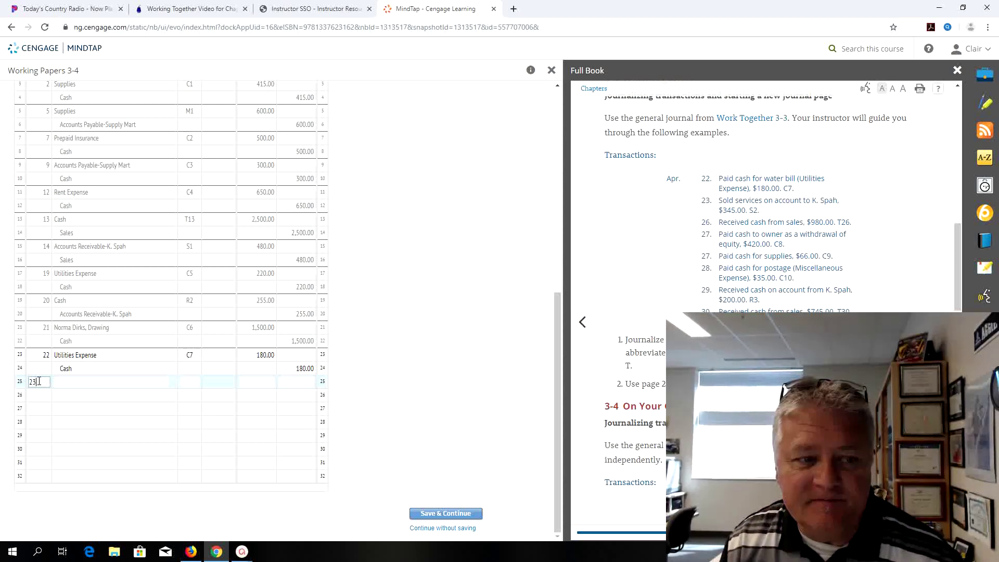
key("Tab")
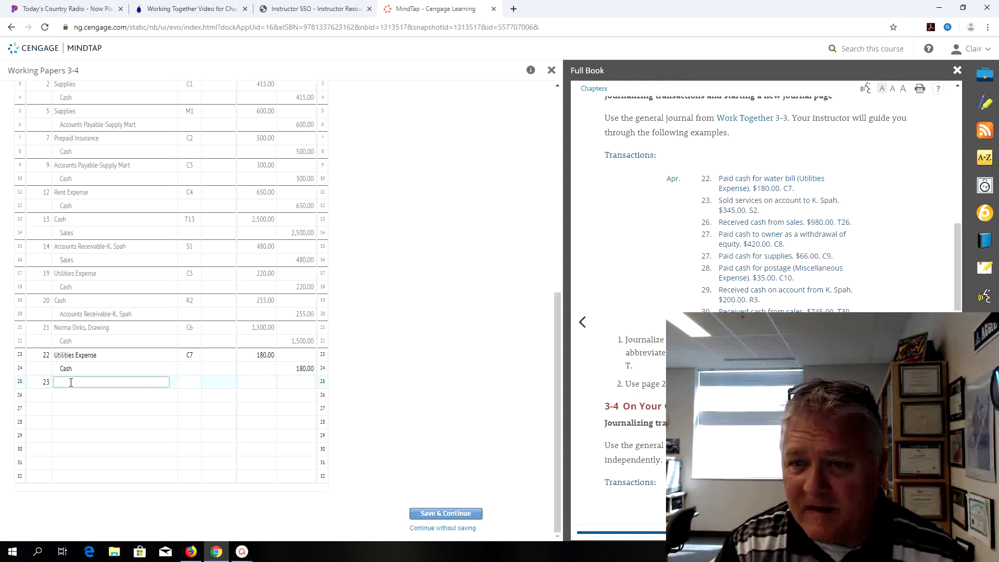
type("Acc")
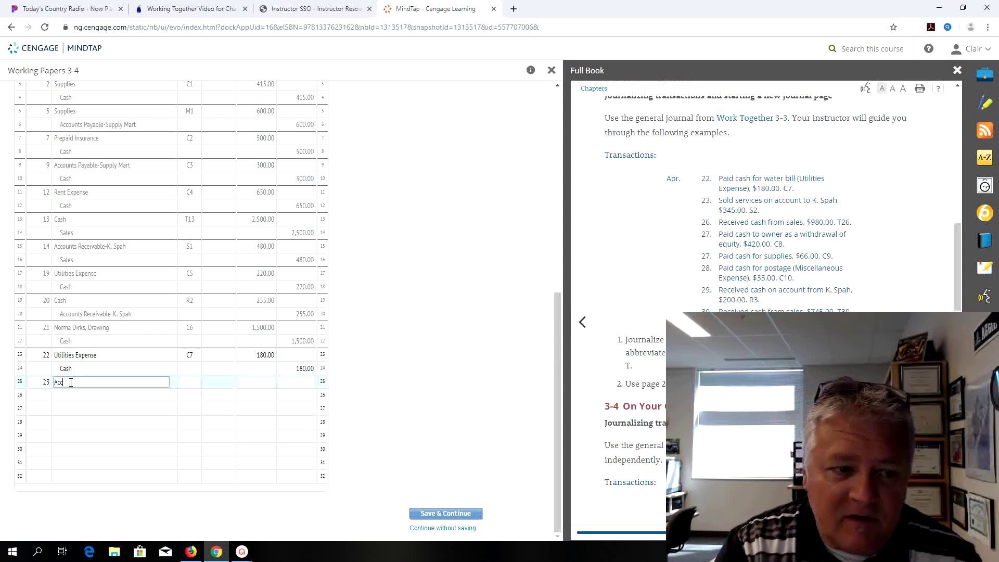
type("ounts R")
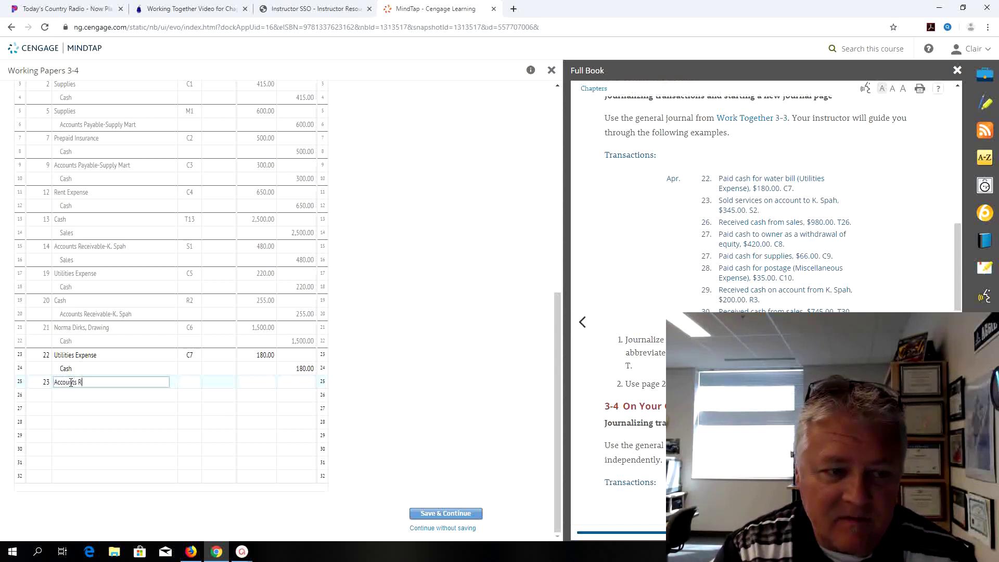
type("eceiv")
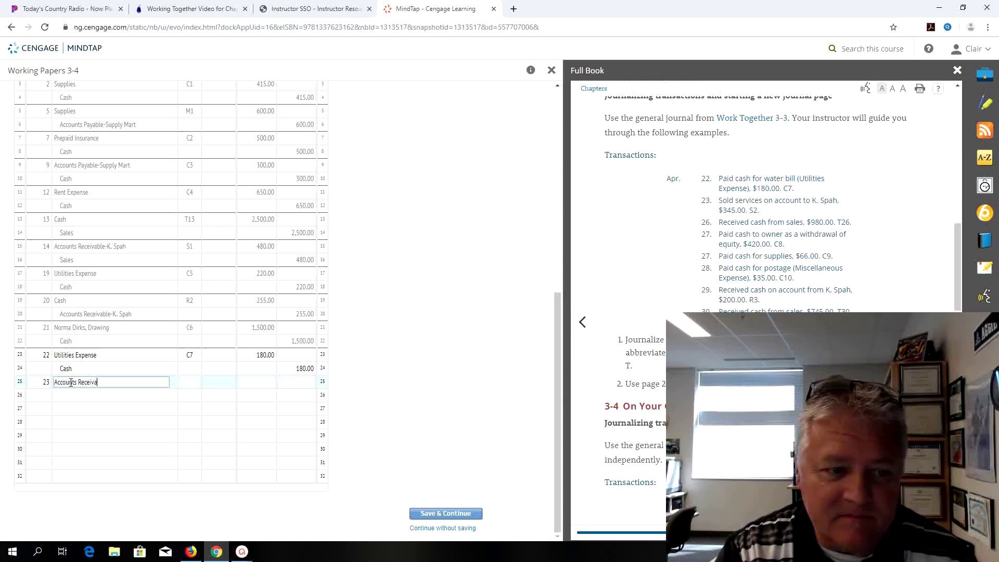
type("able-k. Spah")
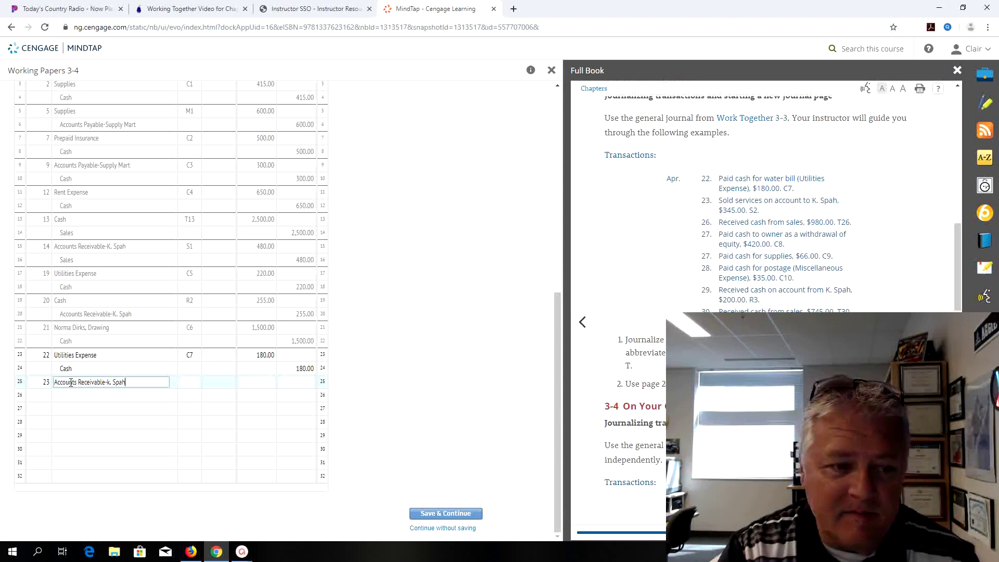
Step: Complete the debit line of the April 23 entry on line 25 with document number S2 and a debit of 345
left_click(188, 381)
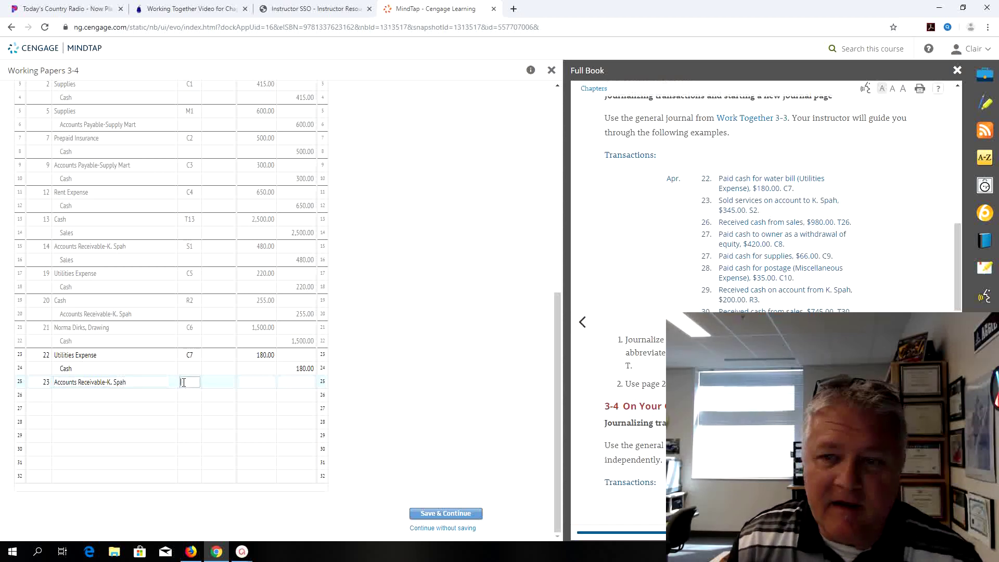
type("S")
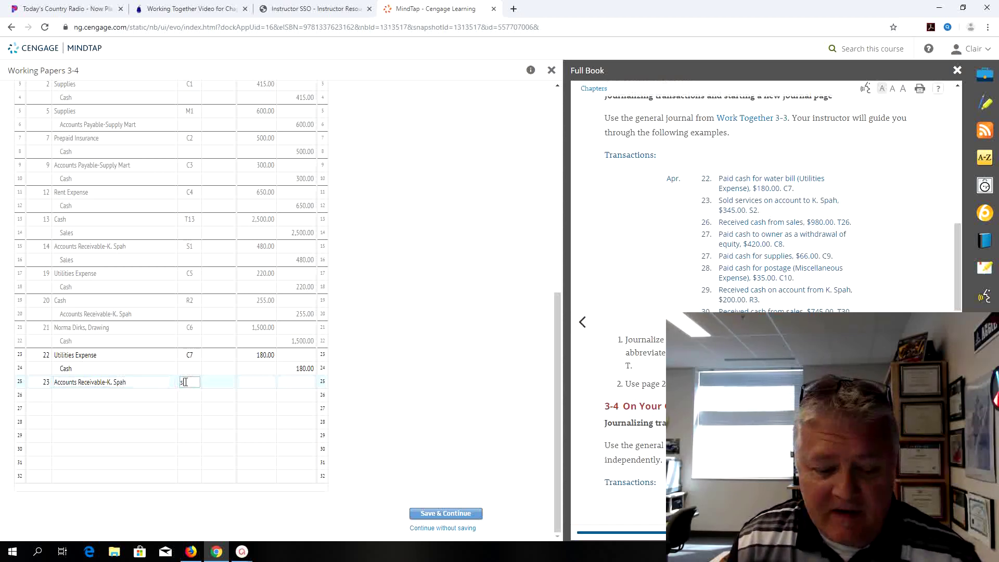
type("2")
left_click(251, 381)
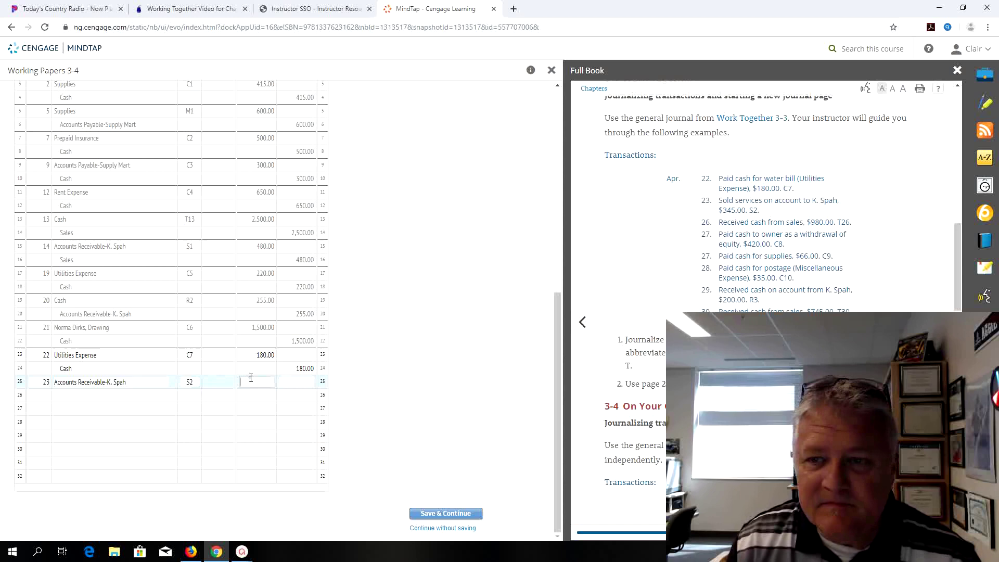
type("345")
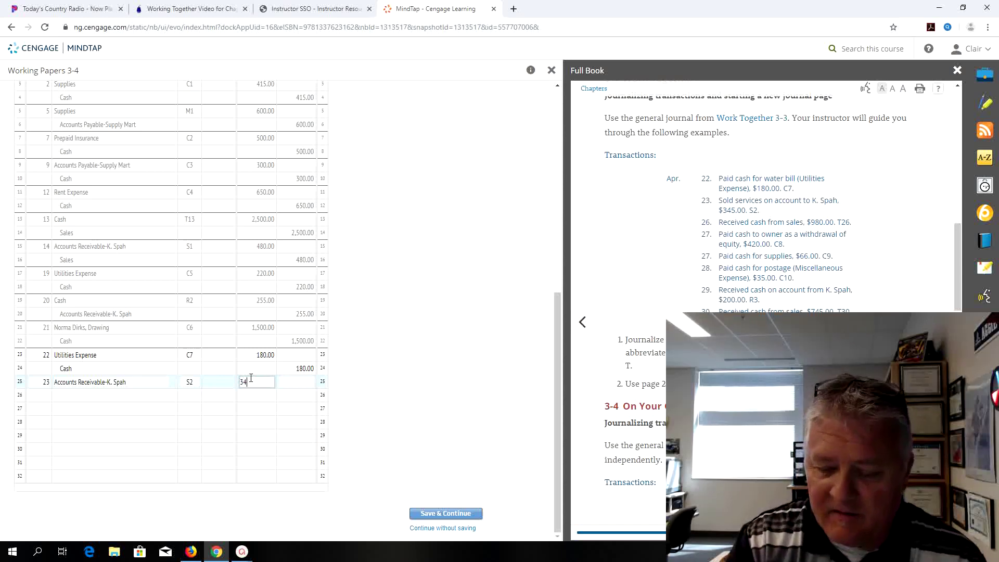
Step: Record the credit line of the April 23 entry on line 26 as Sales with a credit of 345
left_click(143, 397)
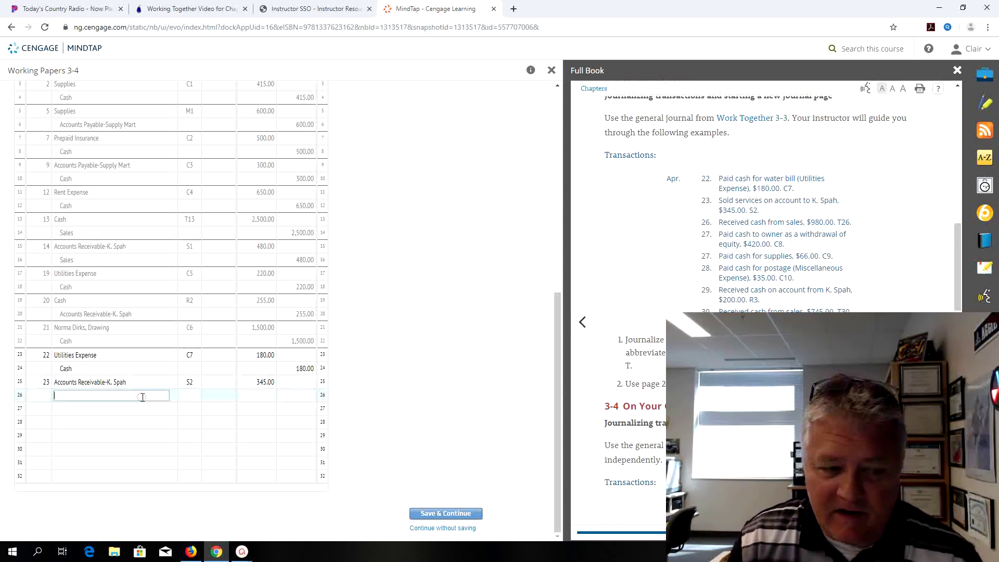
type("Sales")
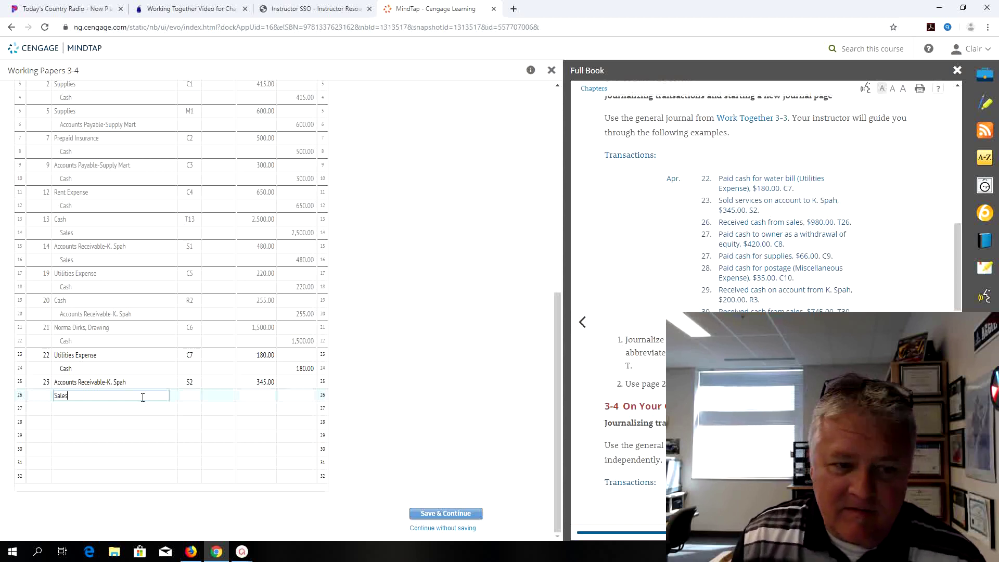
left_click(290, 398)
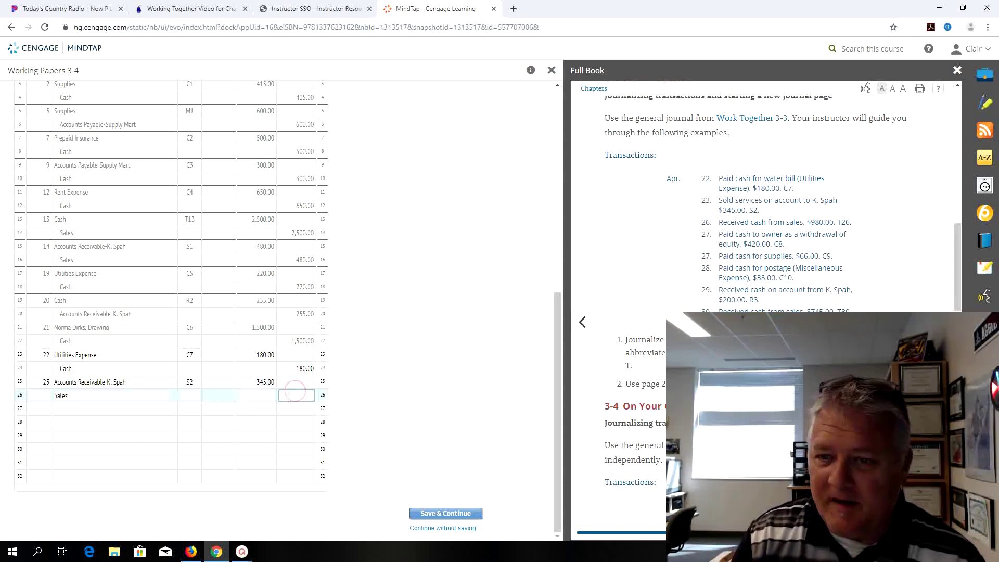
type("345")
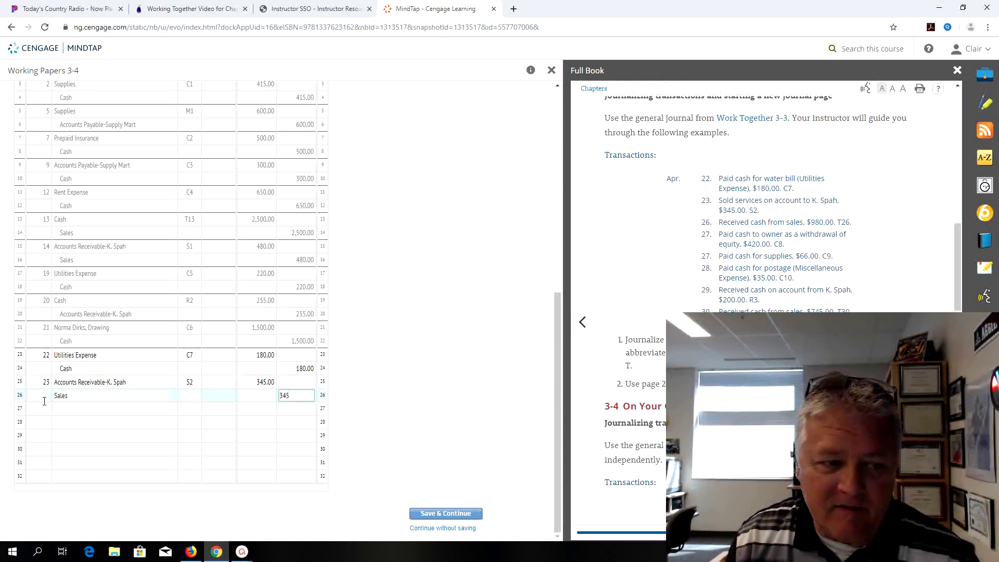
key("Tab")
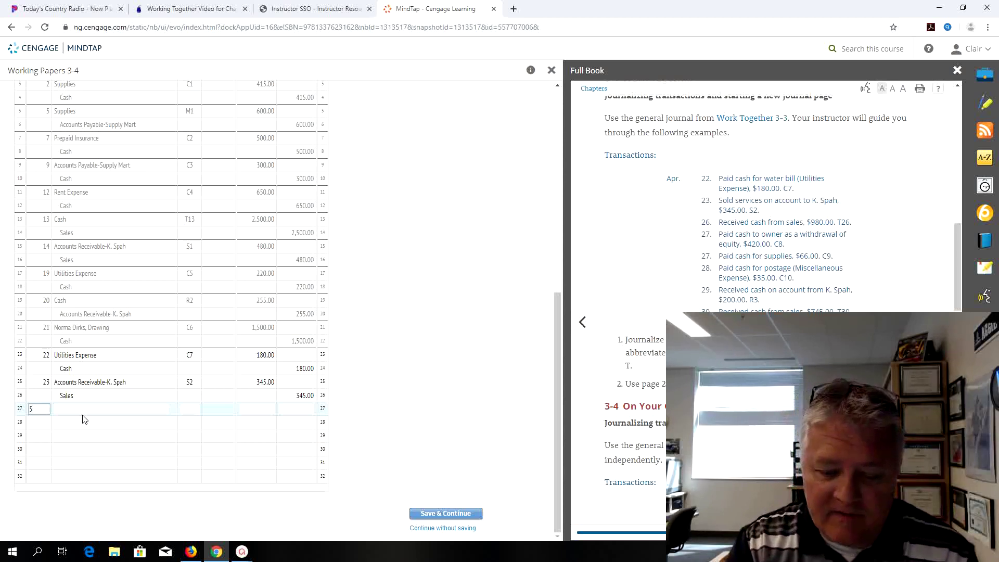
Step: Enter the April 26 debit line on line 27 with date 26, account Cash, document number T26 and a debit of 980
type("26")
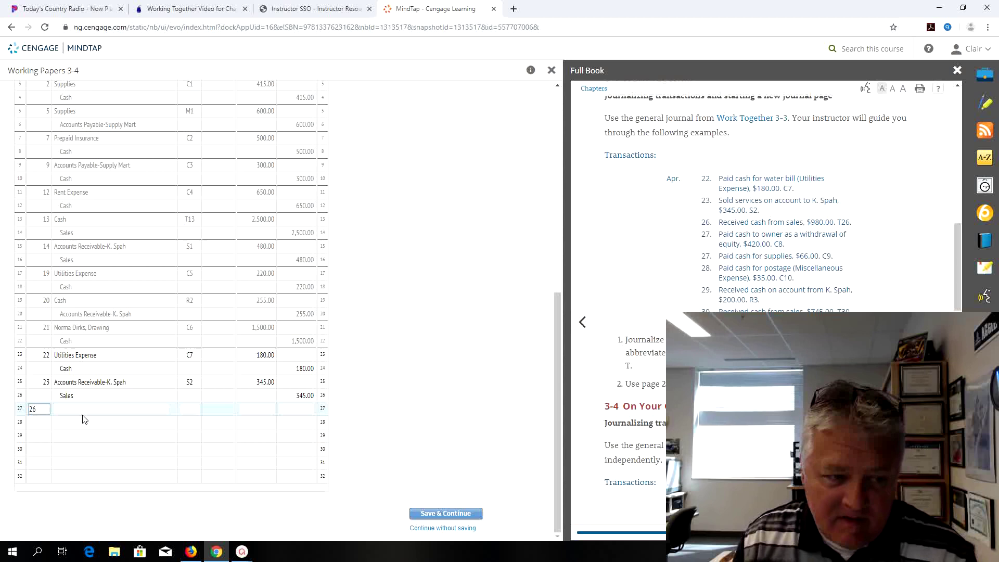
left_click(86, 410)
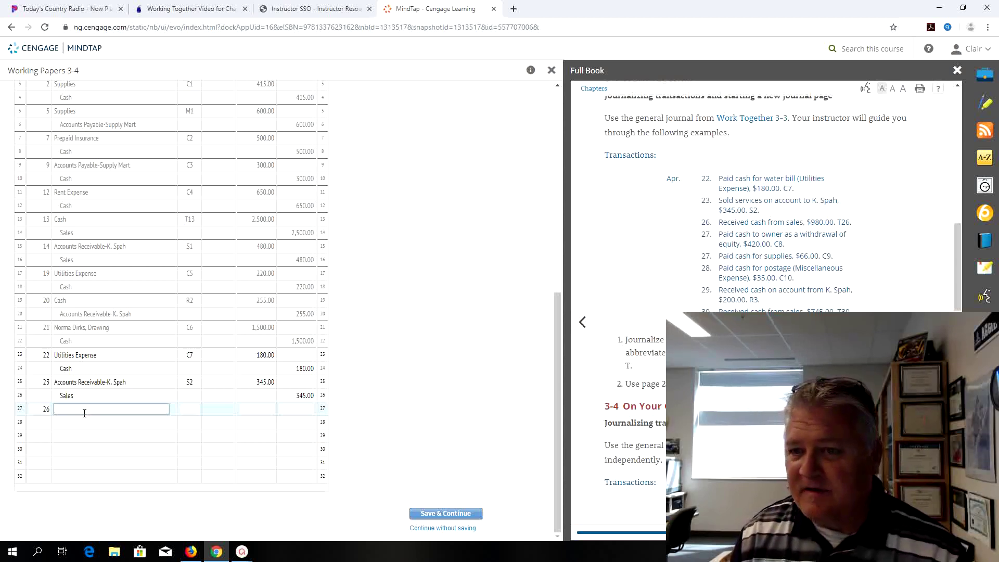
type("Cash")
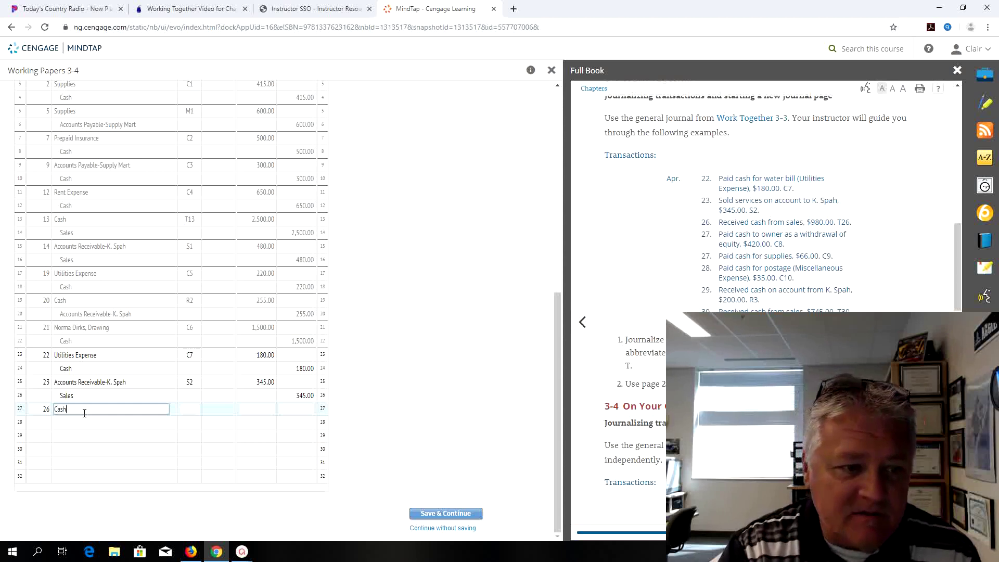
key("Tab")
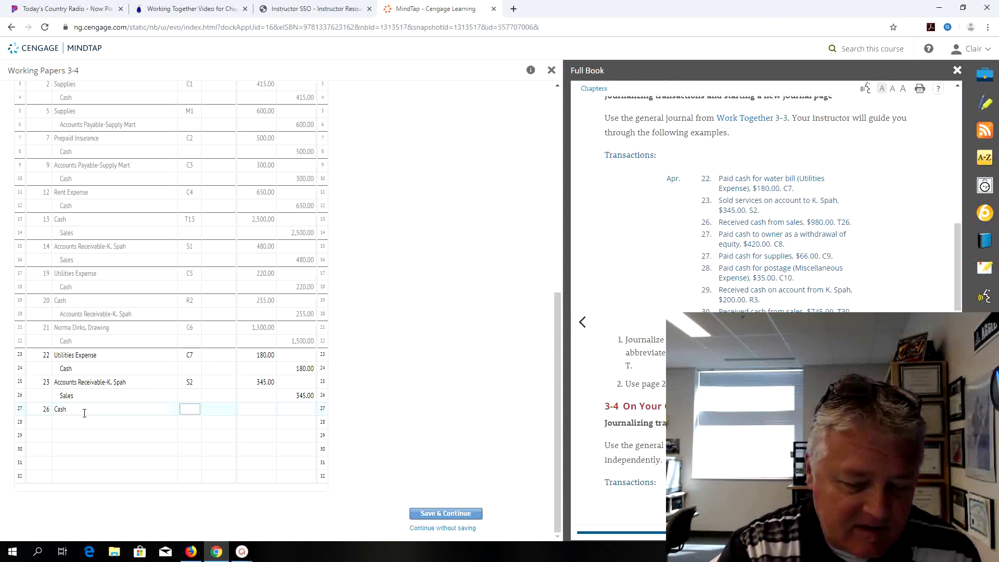
type("t")
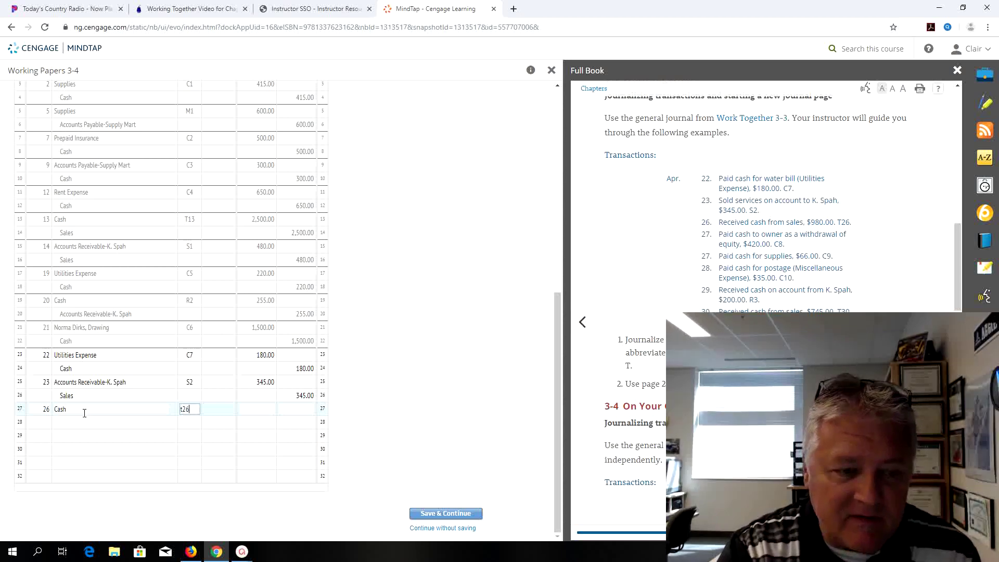
type("26")
key("Tab")
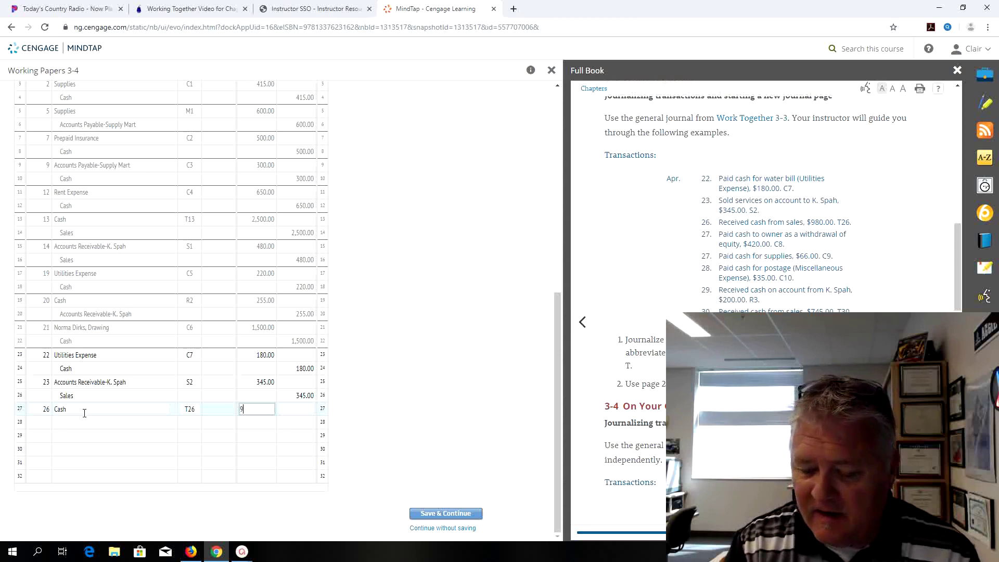
type("80")
Step: Record the credit line of the April 26 entry on line 28 as Sales with a credit of 980
left_click(80, 426)
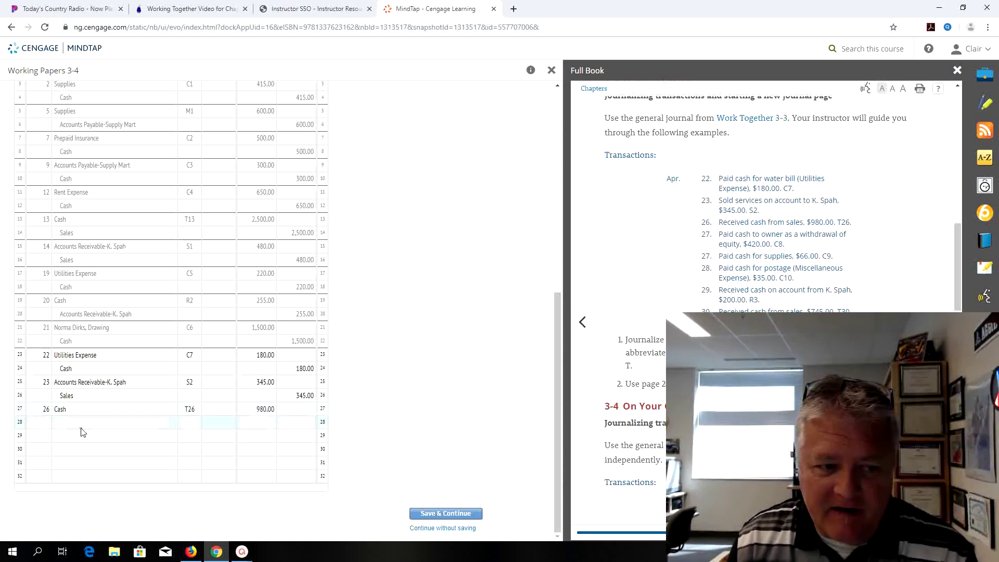
type("s")
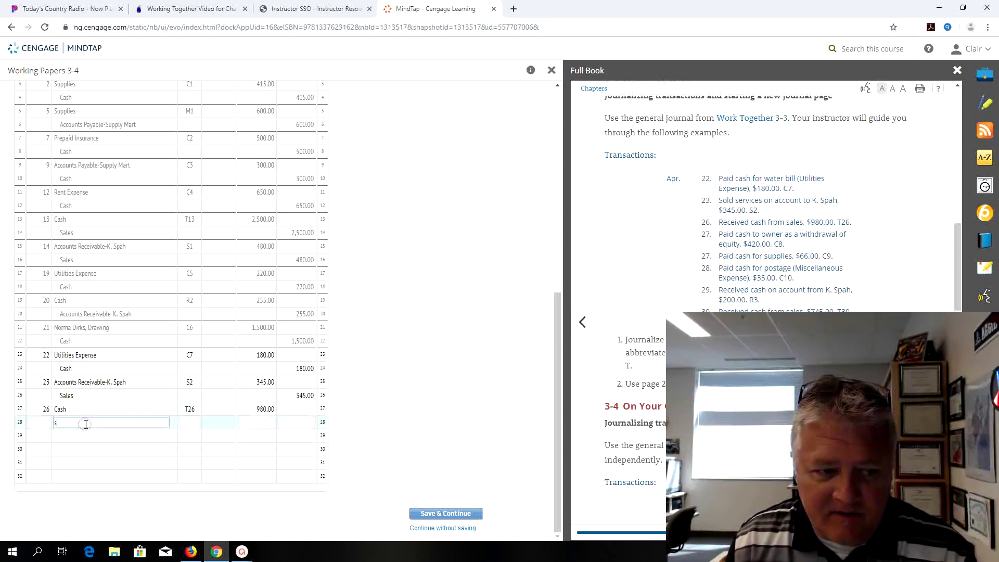
type("ales")
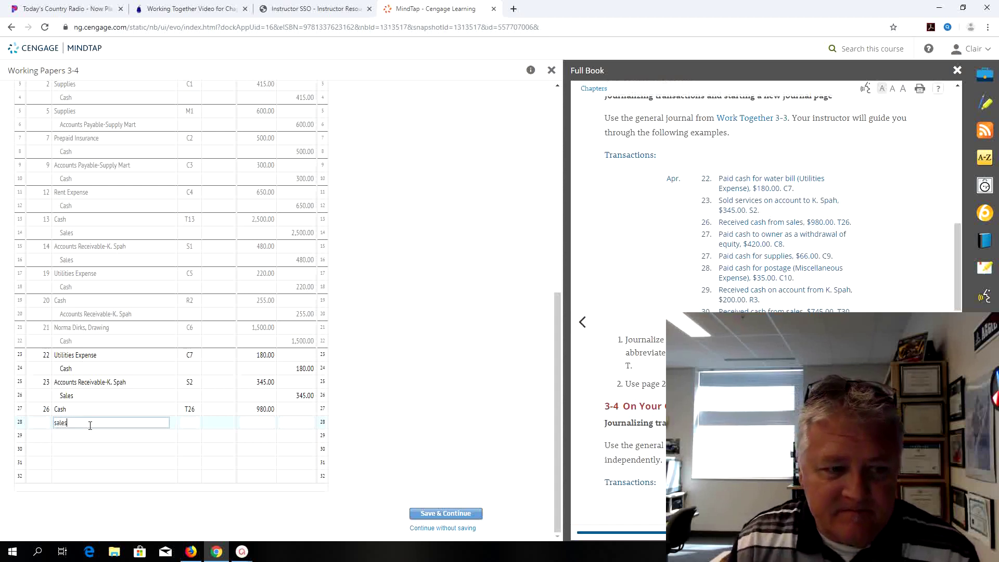
left_click(307, 422)
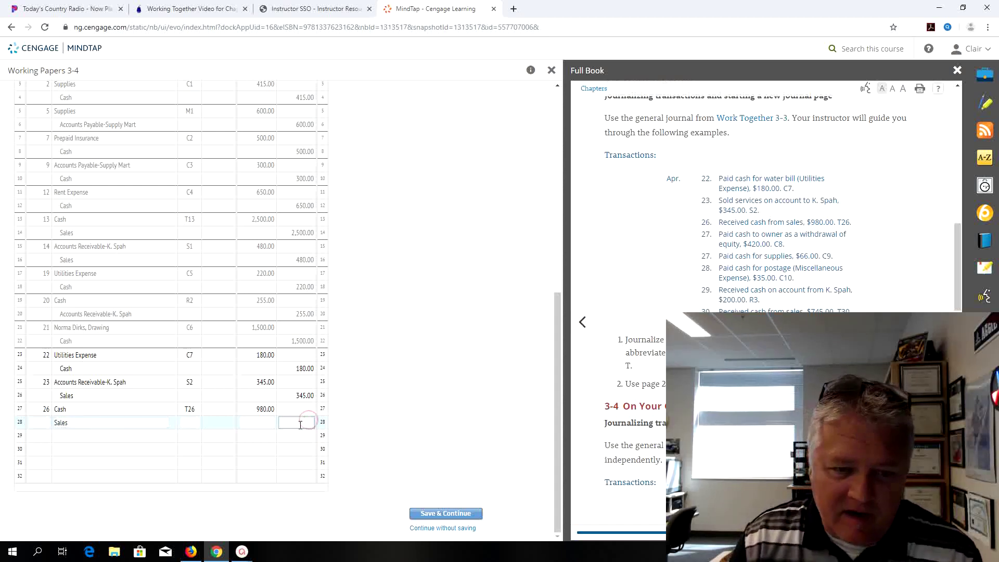
type("980")
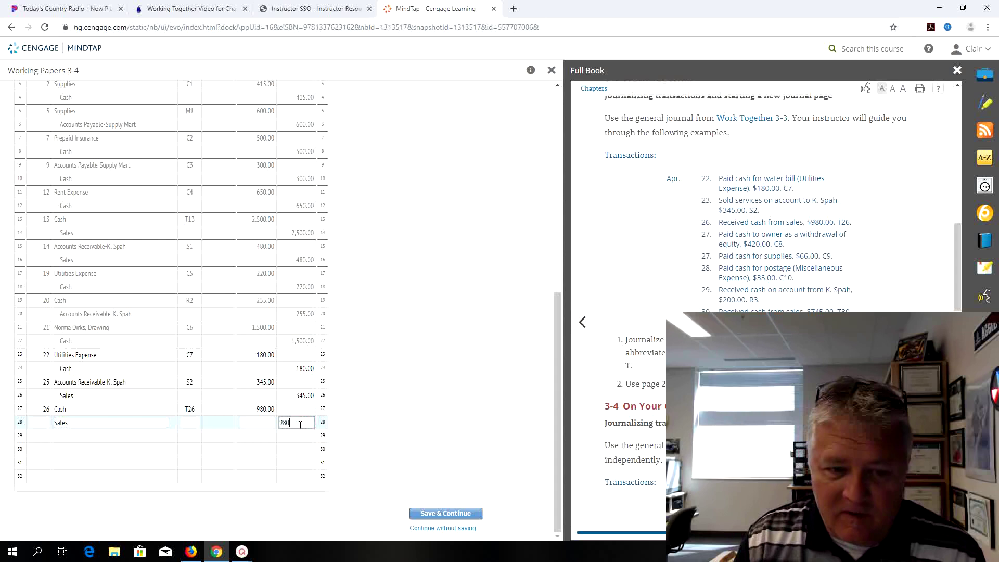
Step: Start the April 27 owner withdrawal entry on line 29 with date 27 and the owner's Drawing account as the title
left_click(46, 438)
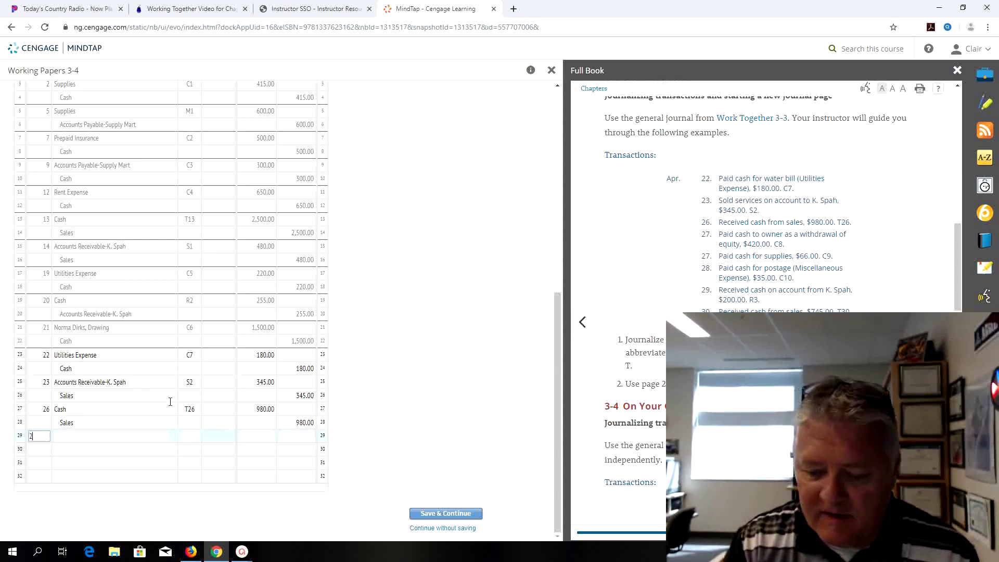
type("27")
left_click(81, 439)
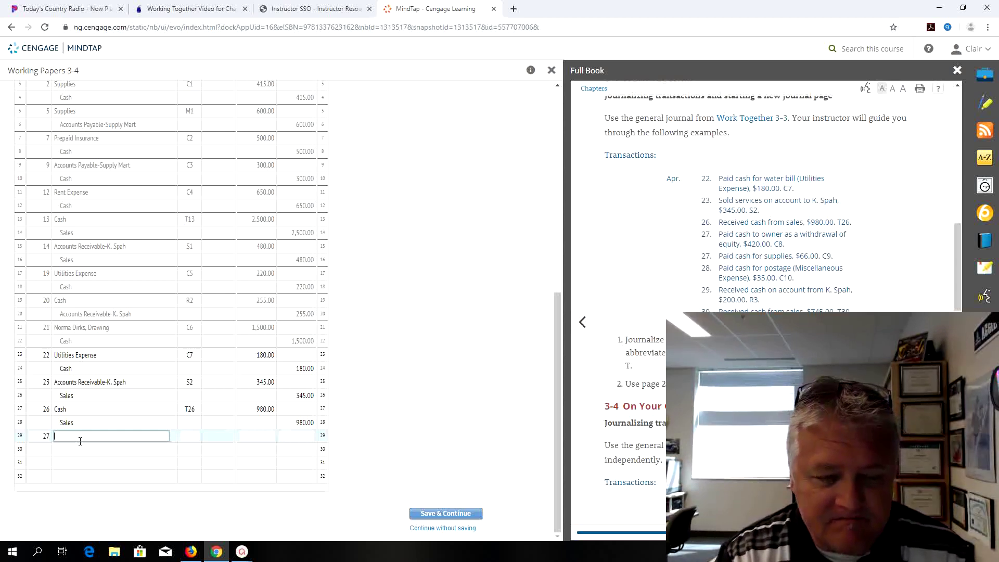
type("No")
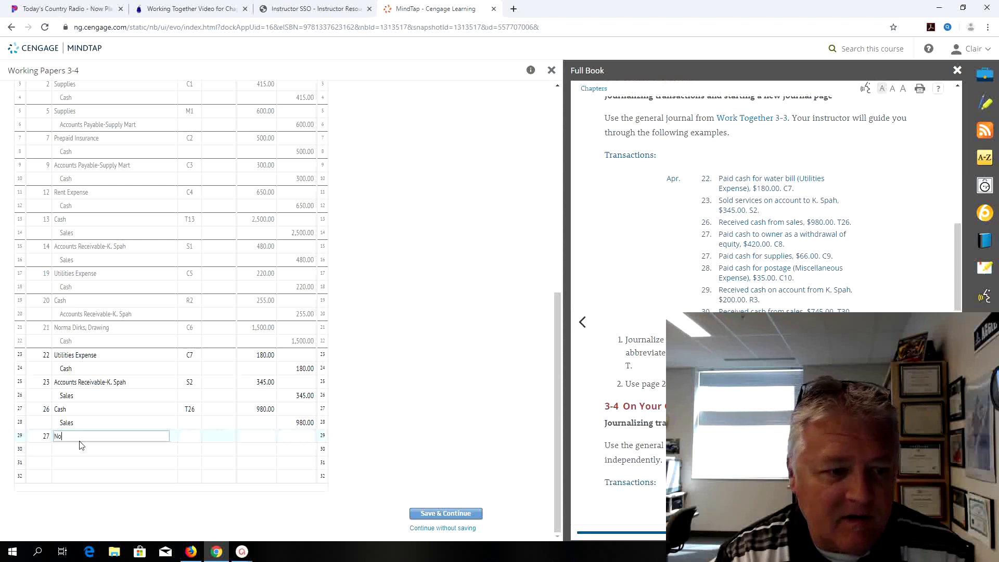
type("rma")
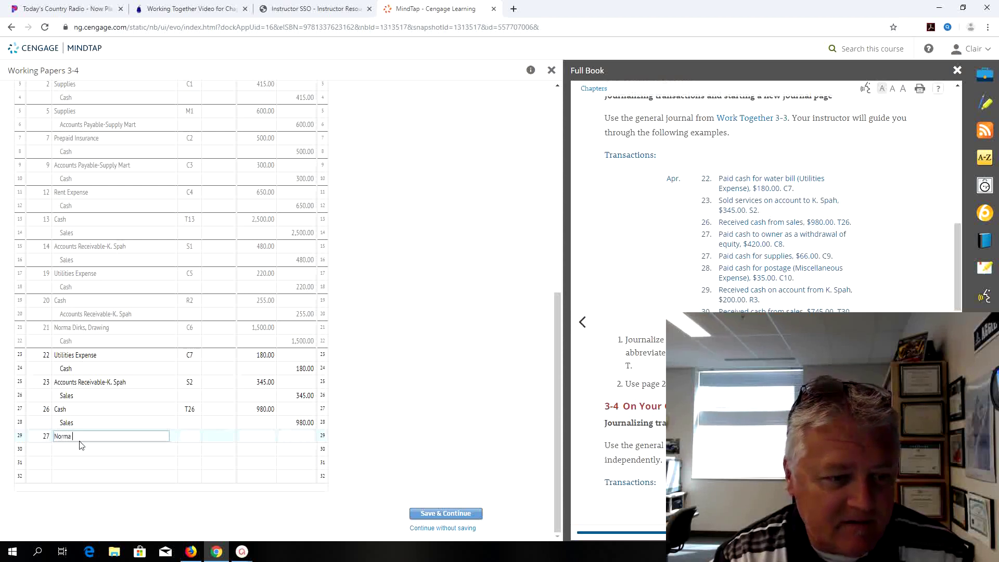
type(" Dirks, D")
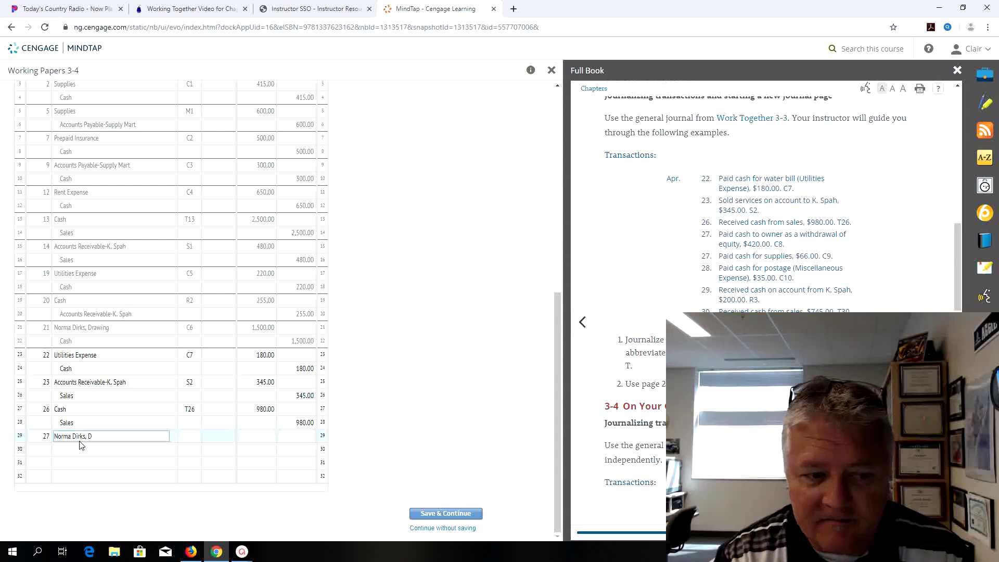
type("ra")
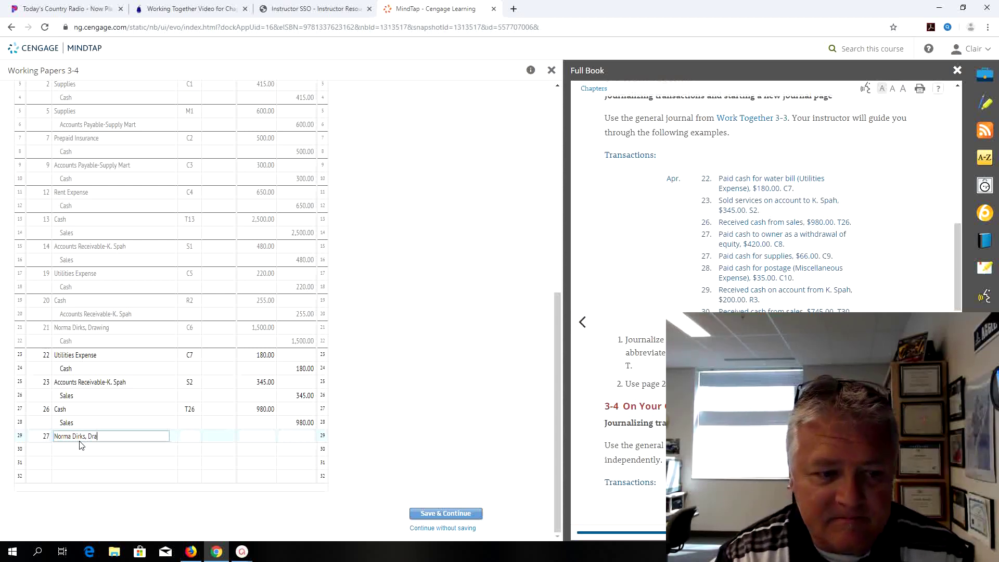
type("wing")
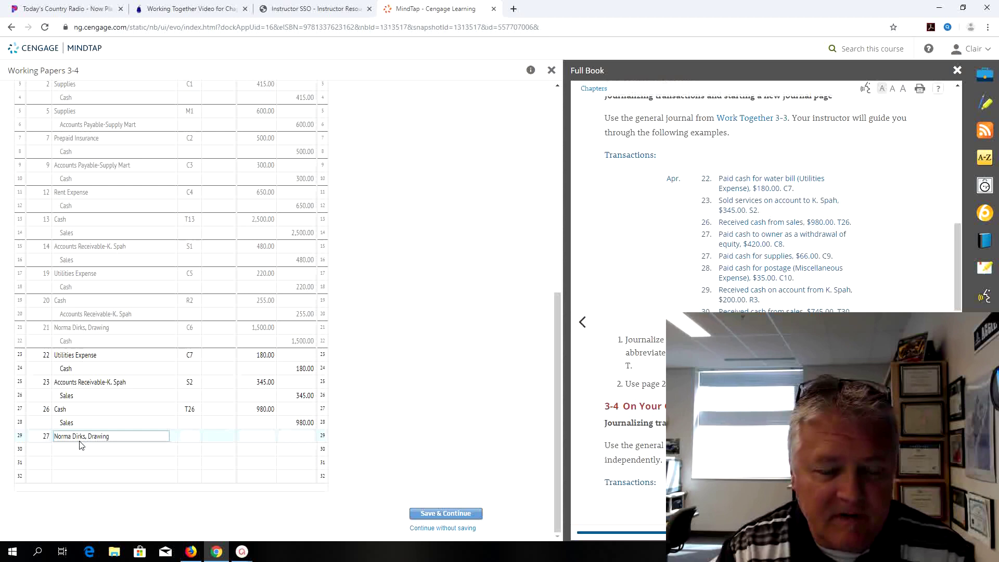
Step: Complete the debit line of the owner withdrawal entry with document number C8 and a debit of 420
key("Tab")
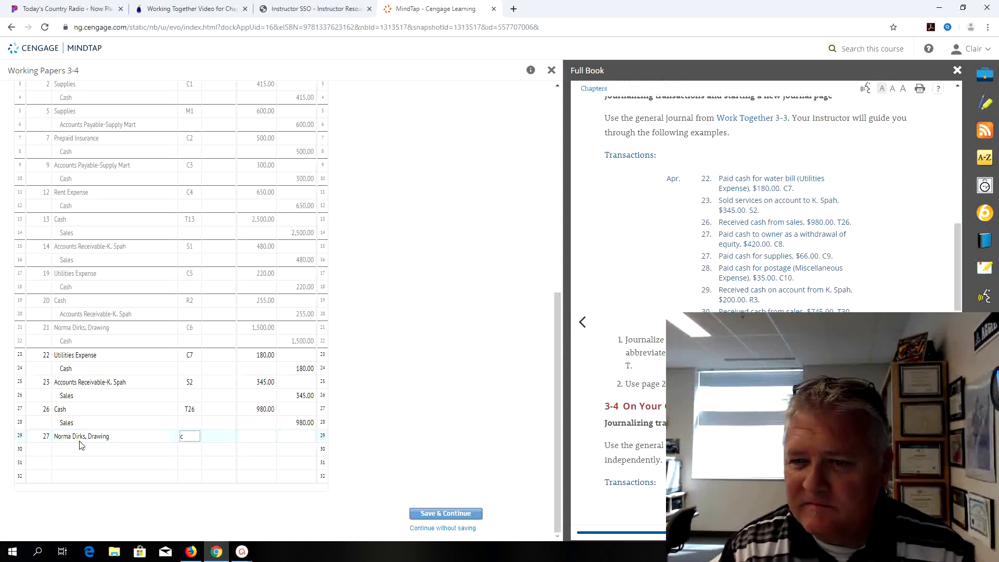
type("8")
key("Tab")
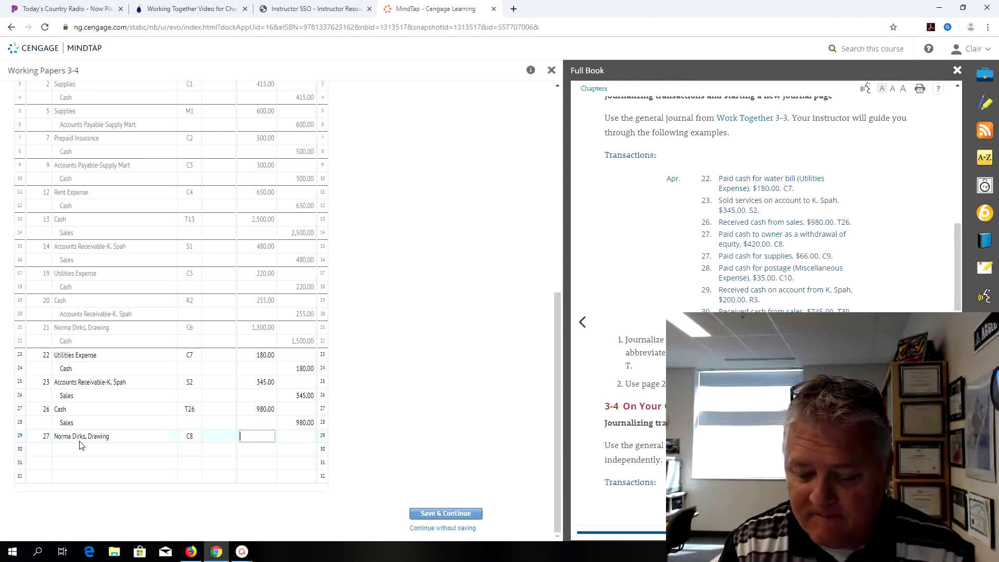
type("420")
key("Tab")
key("Tab")
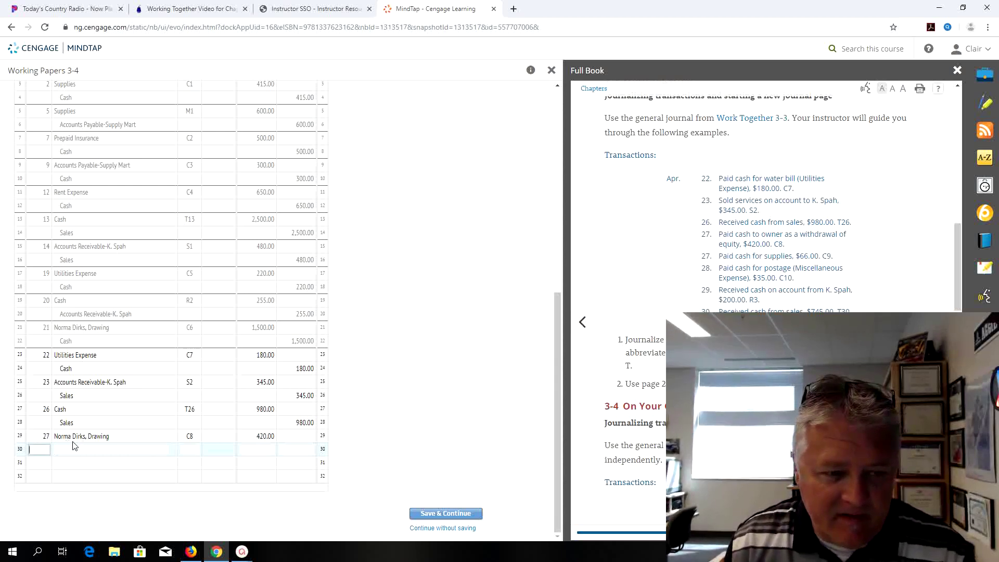
Step: Record the credit line of the owner withdrawal entry on line 30 as Cash with a credit of 420
left_click(73, 448)
type("Cahs")
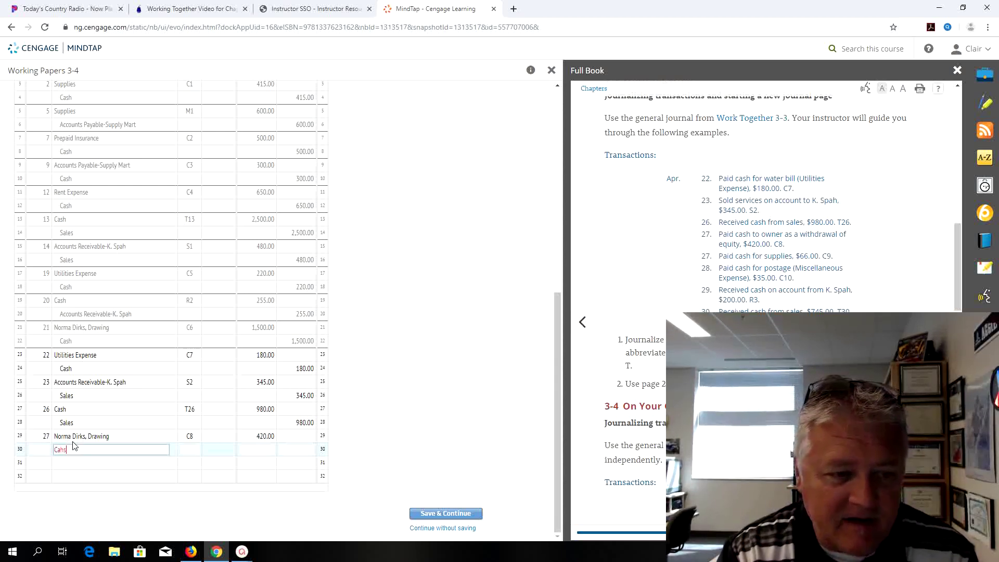
key("BackSpace")
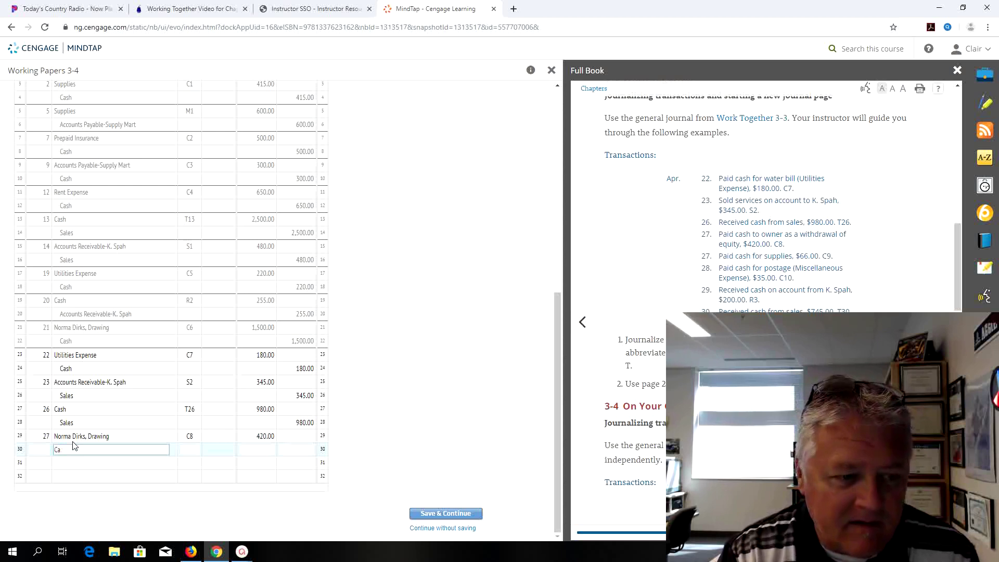
type("sh")
key("Tab")
key("Tab")
key("Tab")
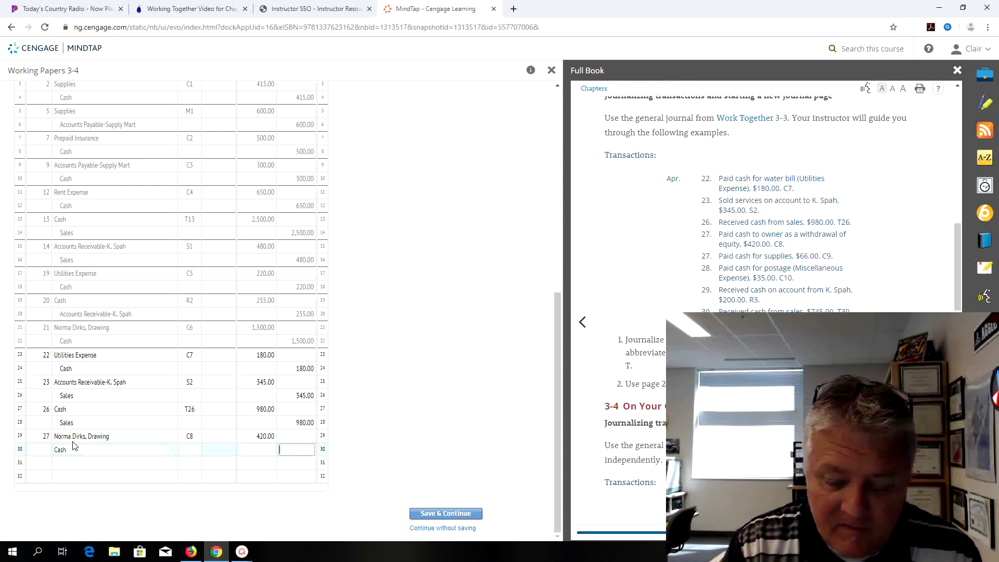
type("420")
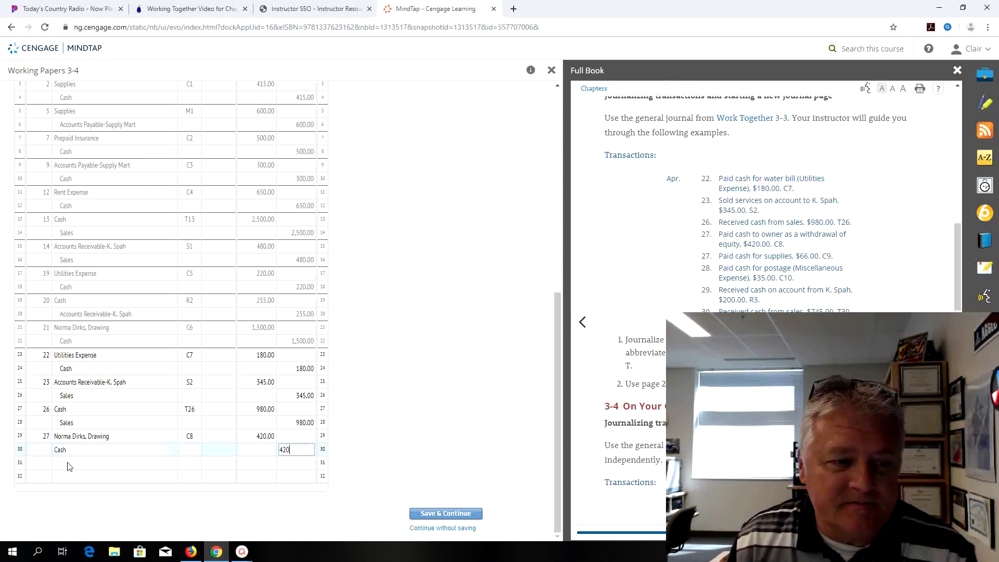
left_click(41, 463)
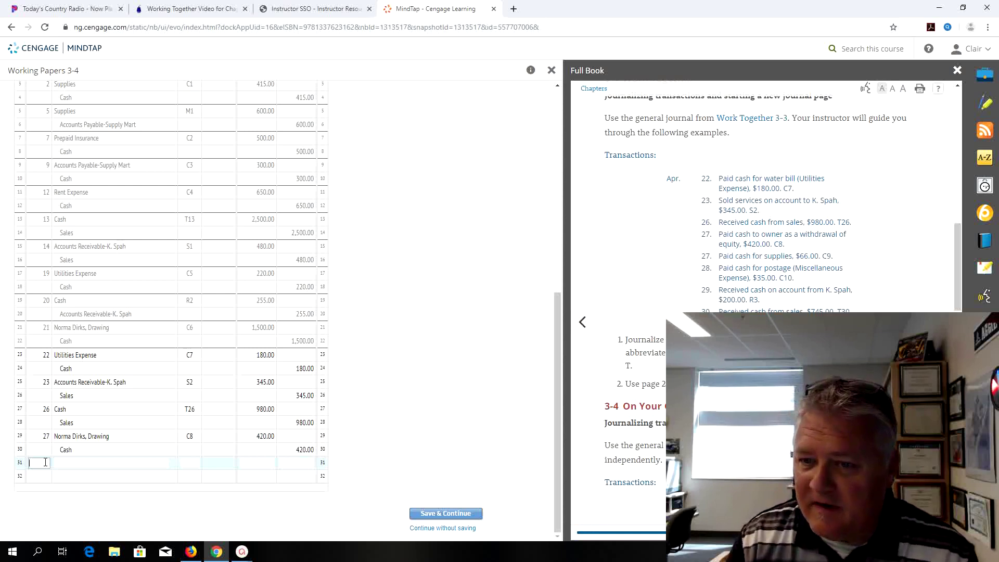
Step: Enter the April 27 supplies purchase on line 31 with date 27, account Supplies and a debit of 66
type("27")
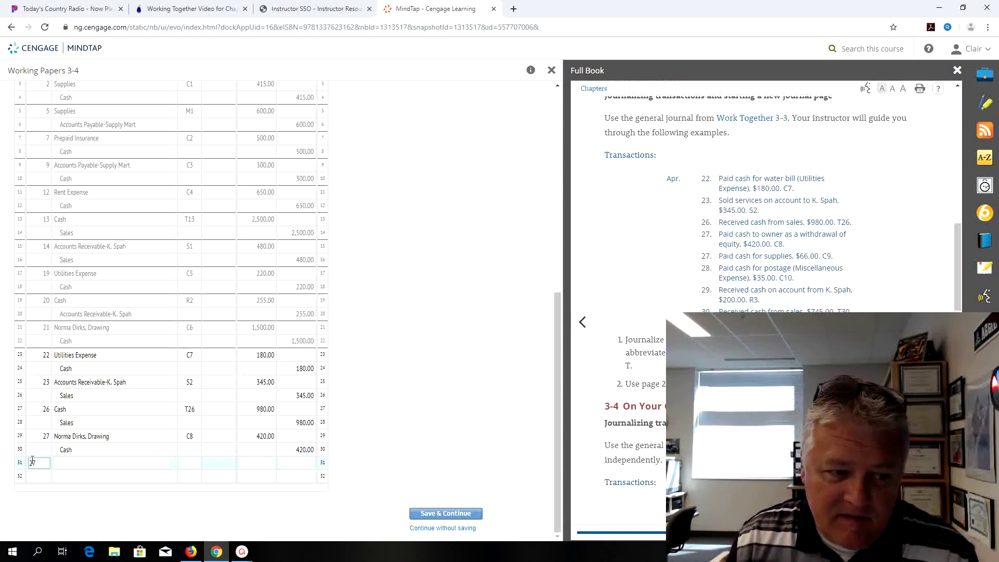
key("Tab")
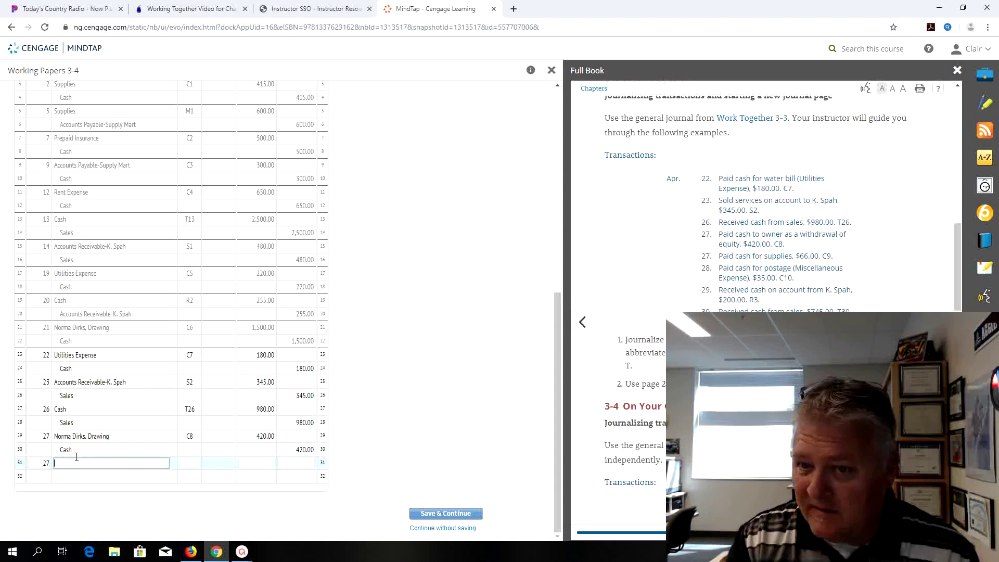
type("Su")
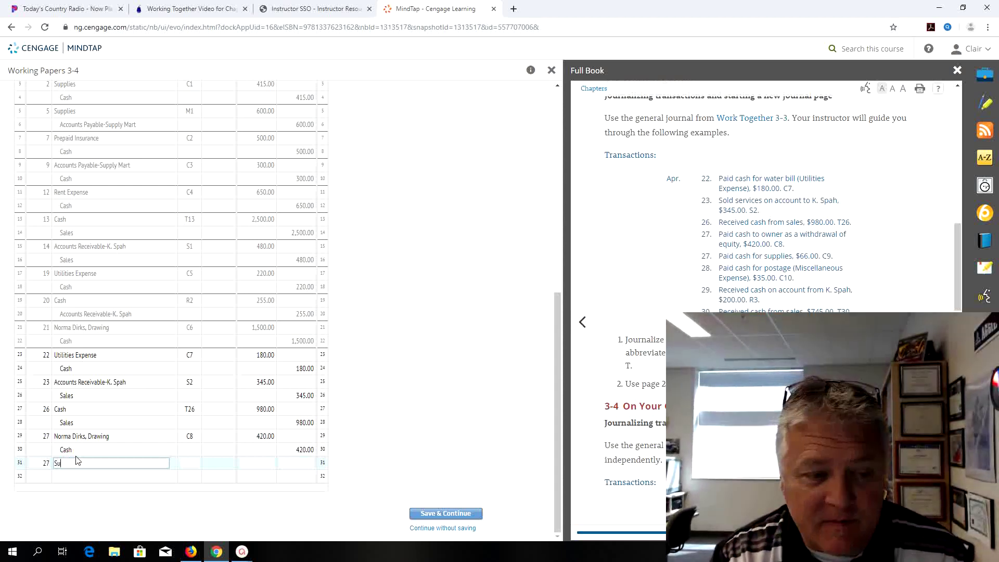
type("pplies")
key("Tab")
key("Tab")
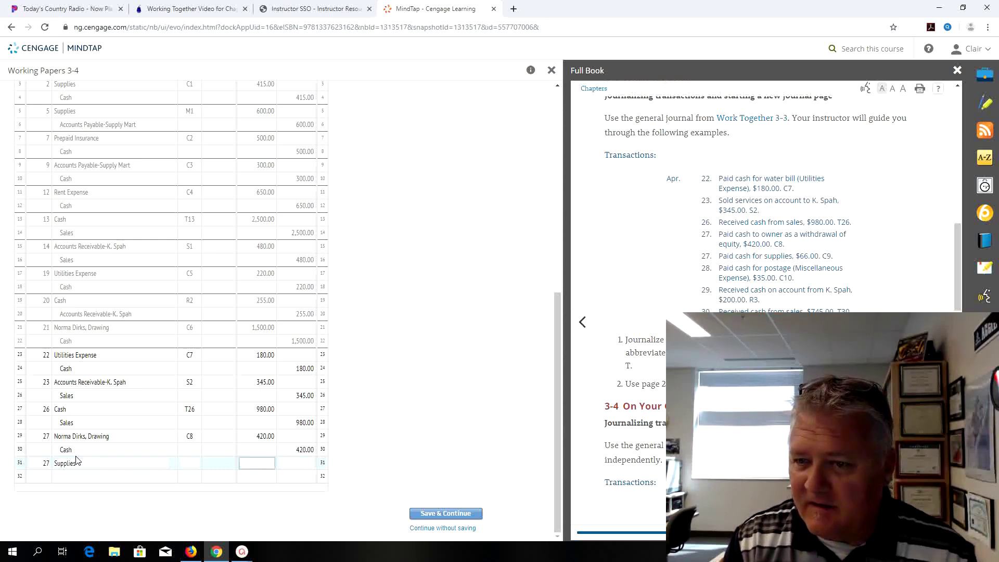
type("66")
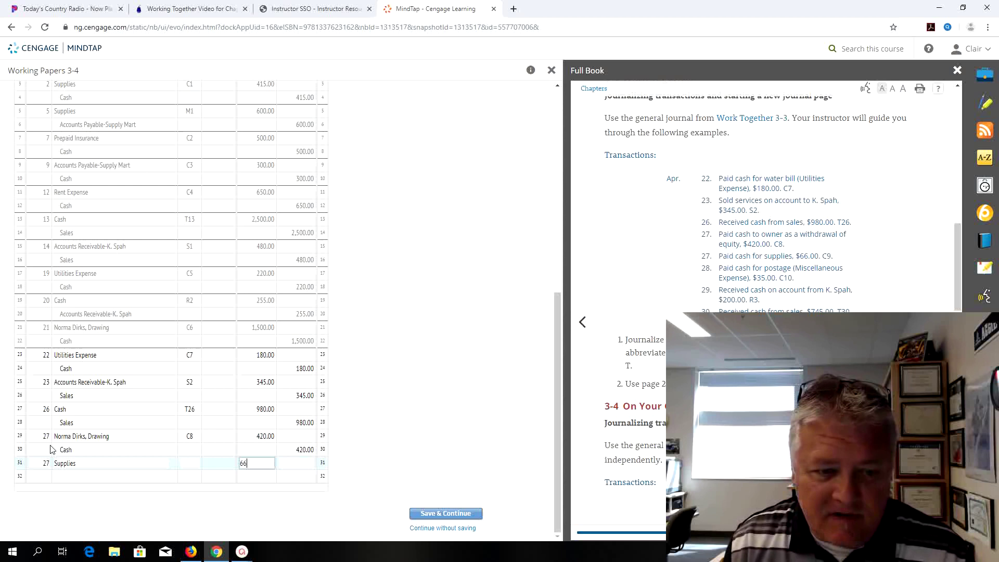
Step: Record the credit line of the supplies entry on line 32 as Cash with a credit of 66
left_click(292, 477)
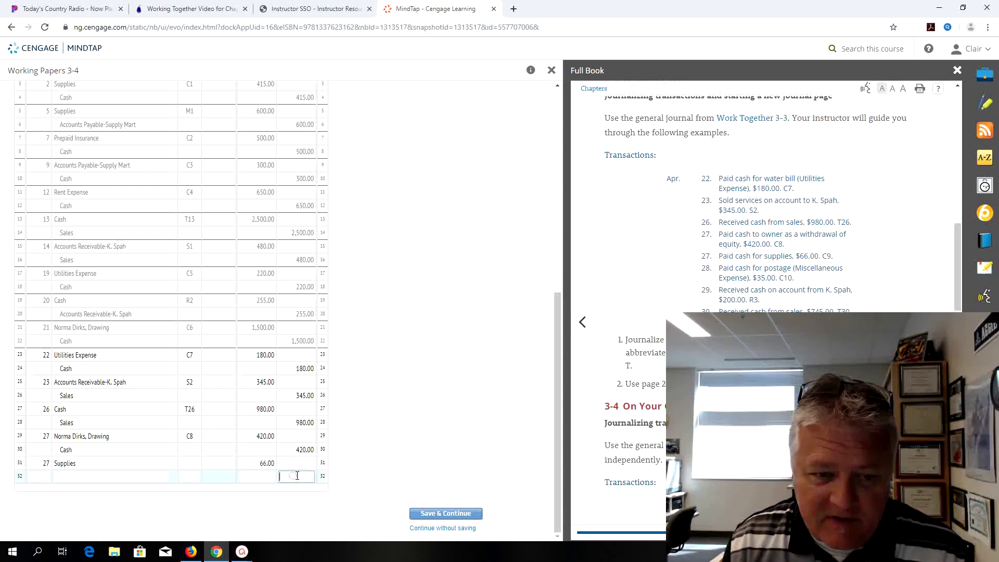
type("66")
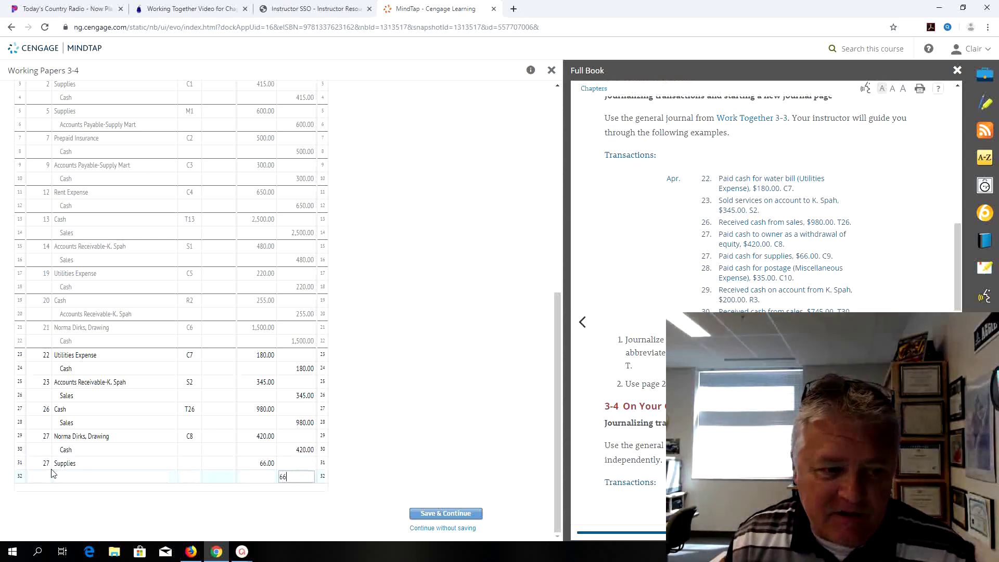
left_click(63, 476)
type("cas")
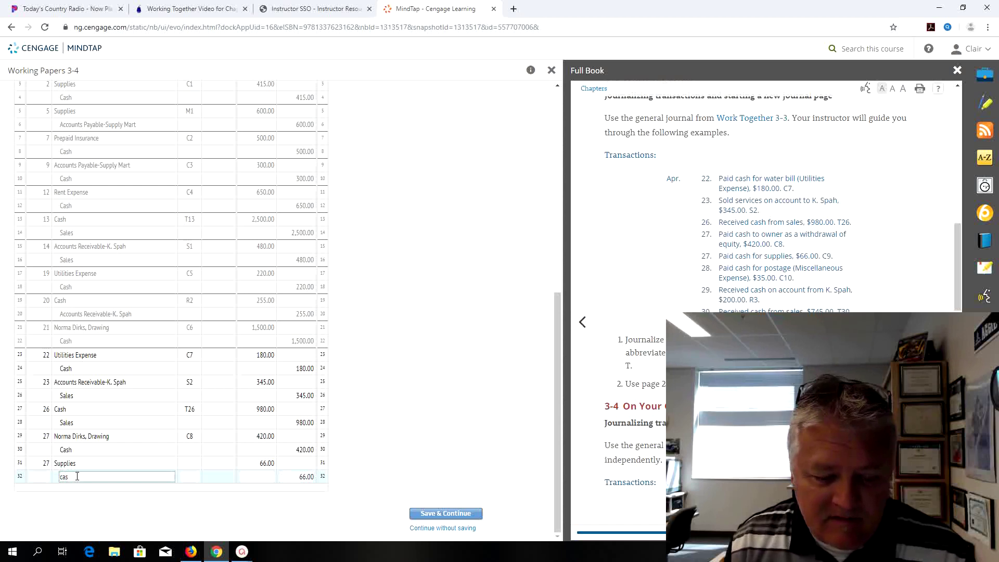
type("h")
Step: Add document number C9 to the supplies entry on line 31
left_click(189, 463)
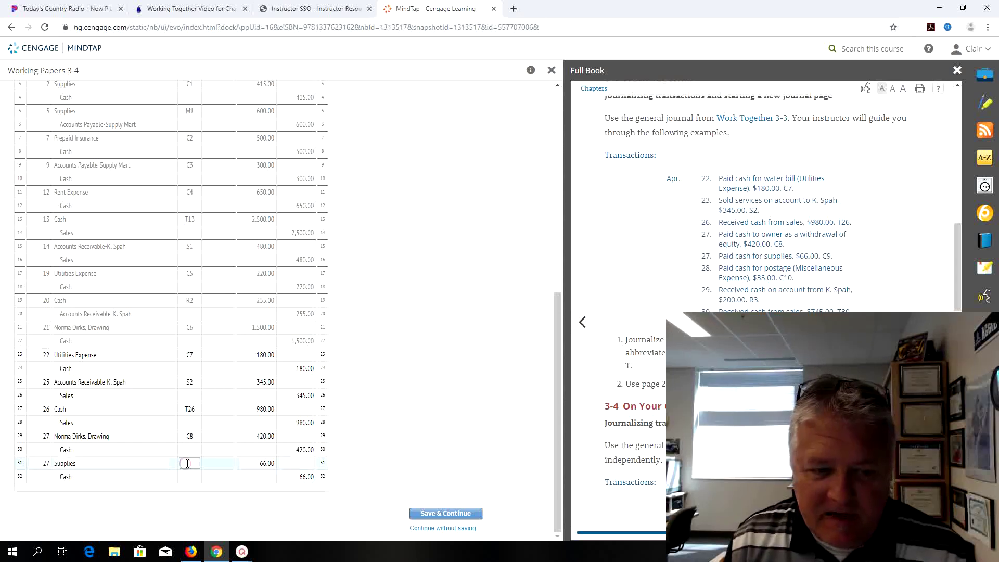
type("c")
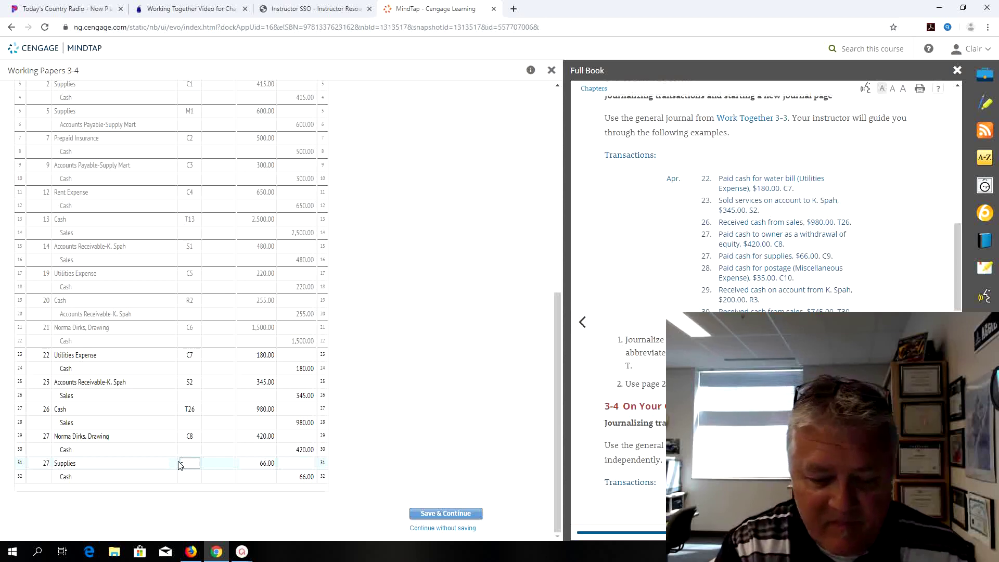
type("9")
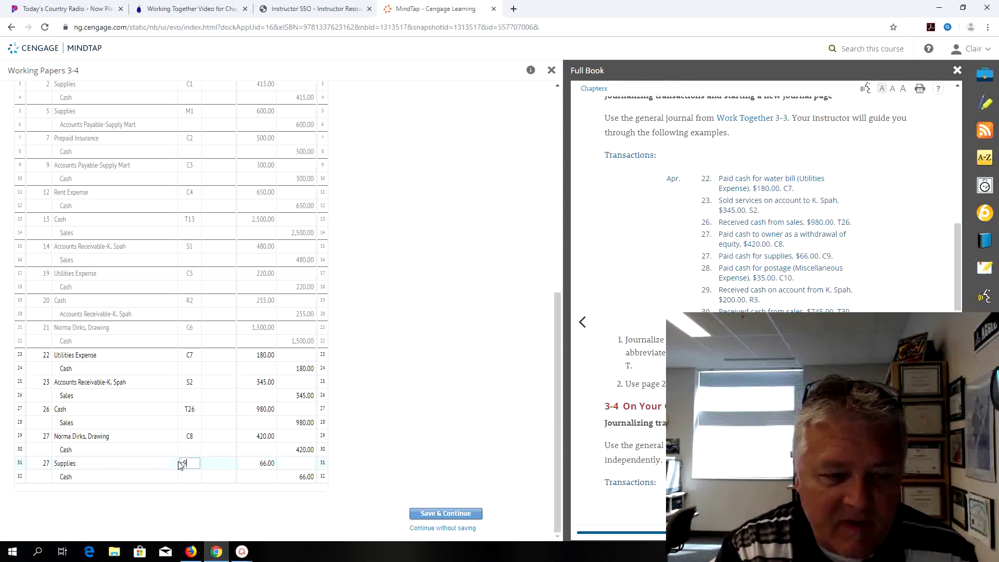
left_click(233, 460)
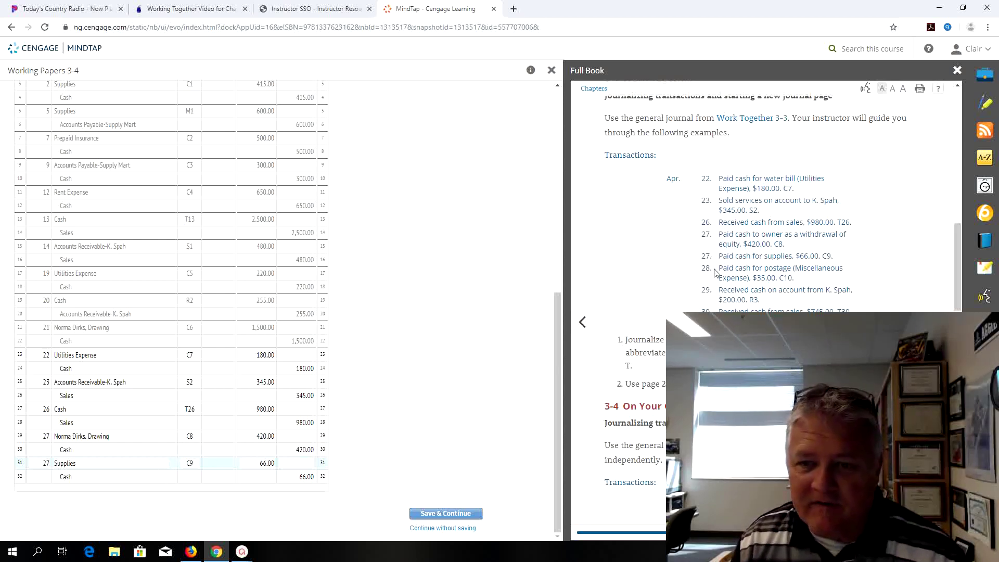
Step: Switch to page 2 of the general journal and date its first line Apr. 28
scroll(465, 366, "up", 4)
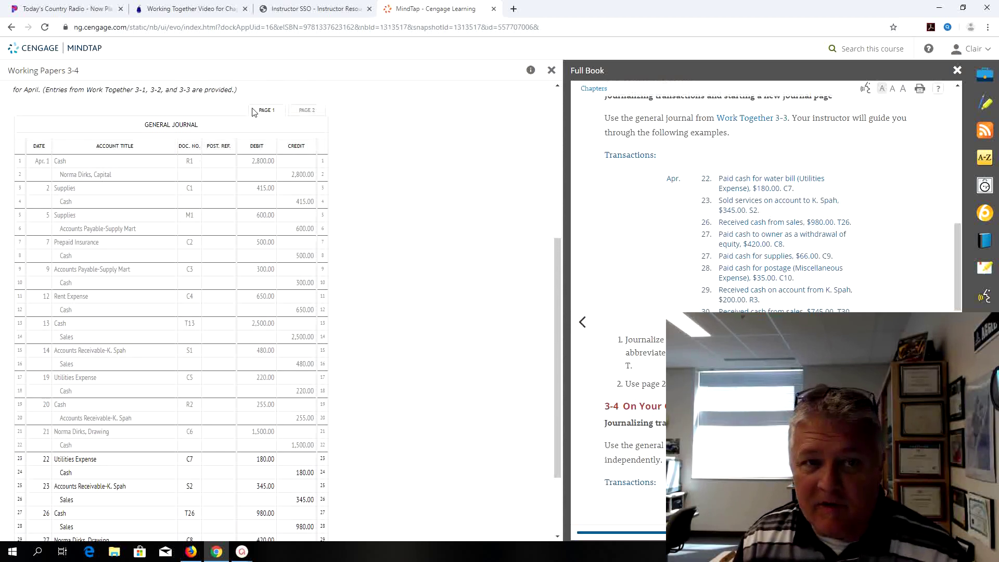
left_click(307, 110)
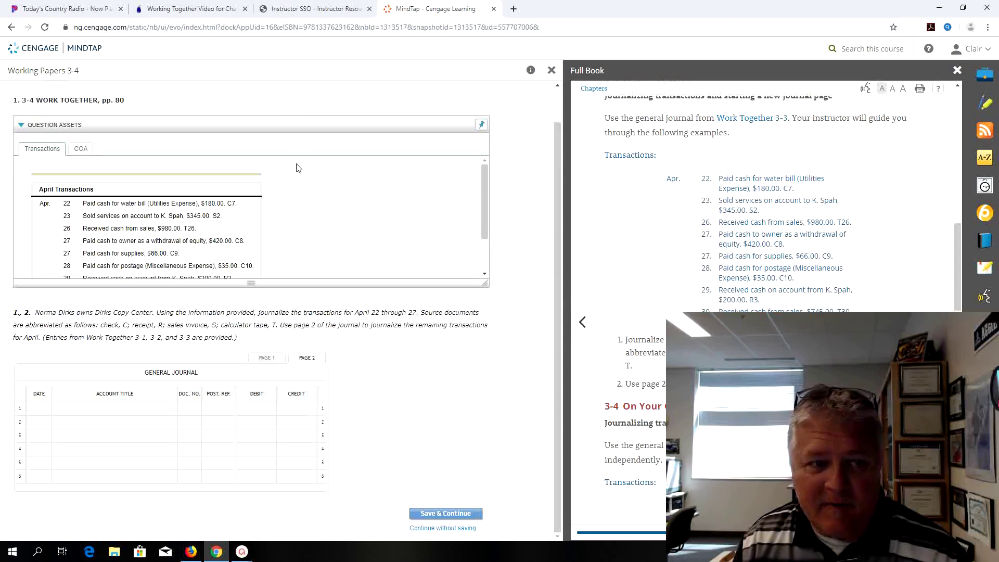
left_click(34, 414)
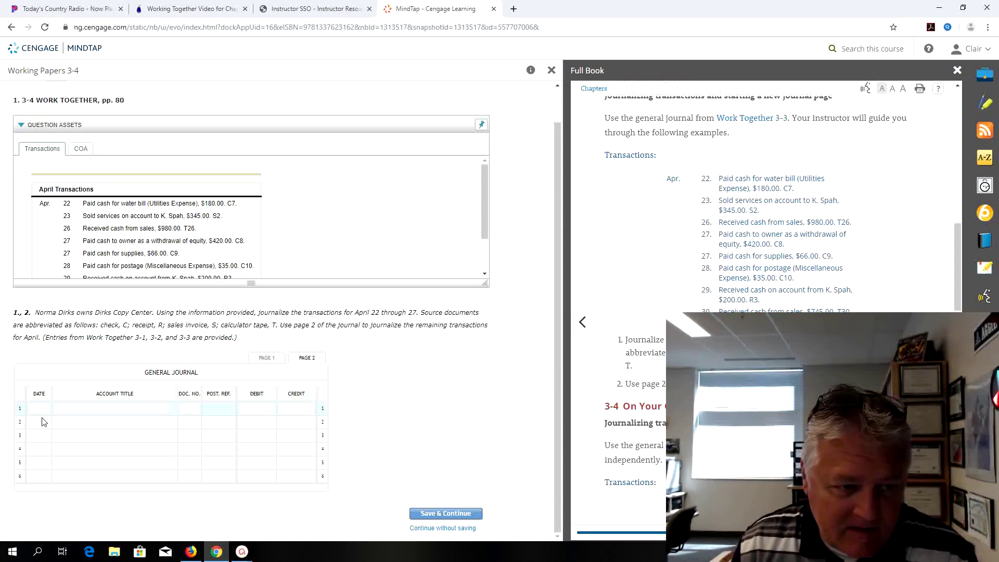
left_click(41, 415)
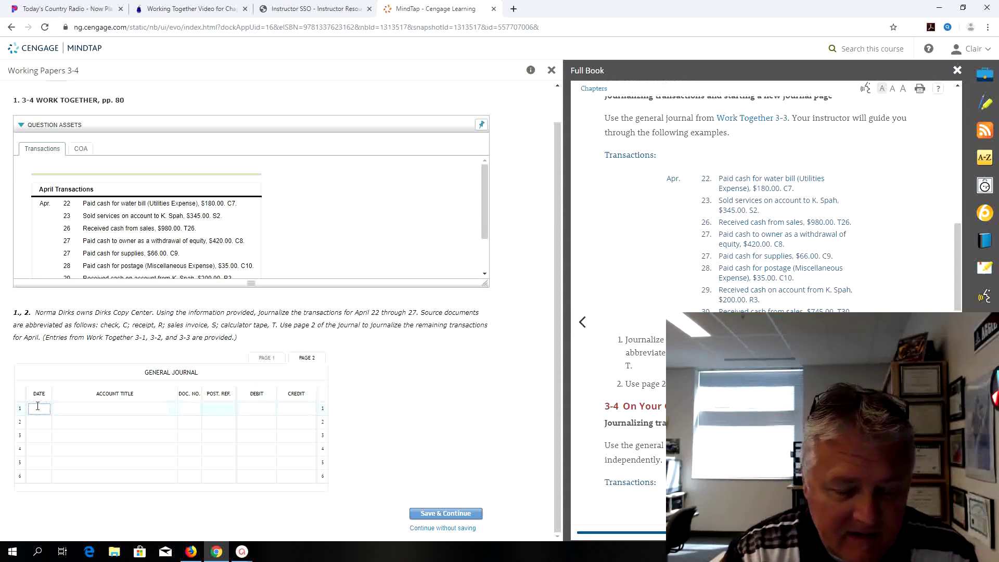
type("Apr")
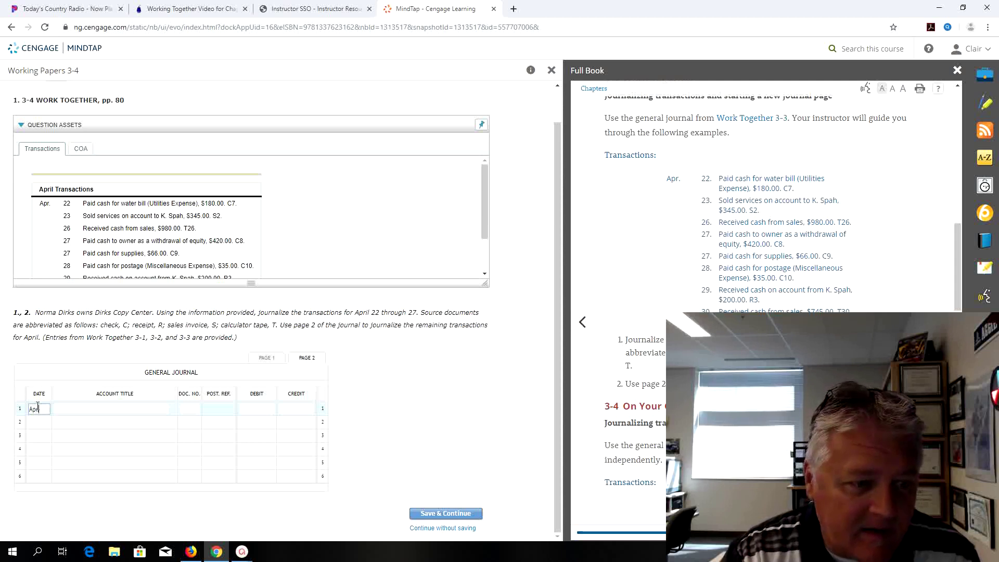
type(". 28")
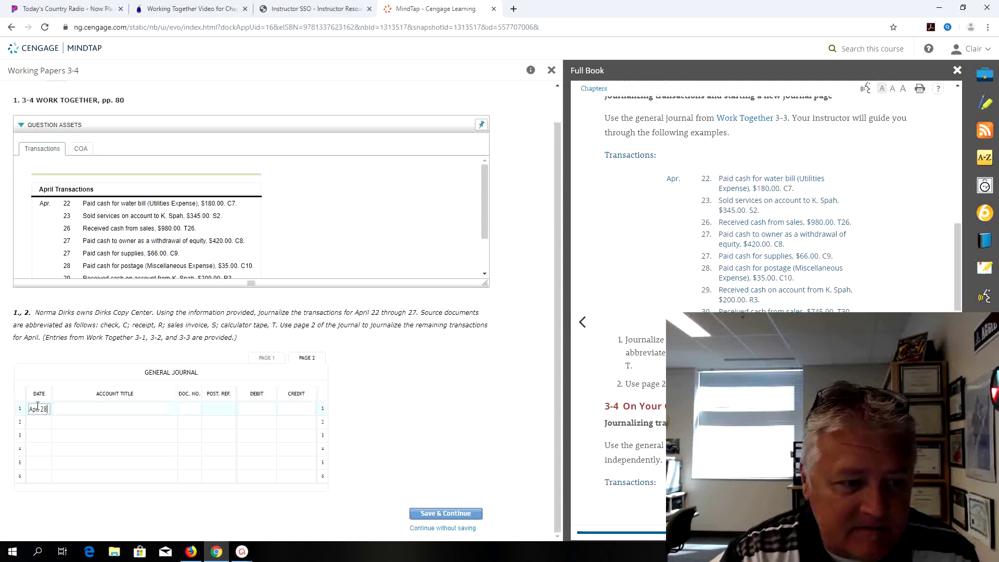
key("Tab")
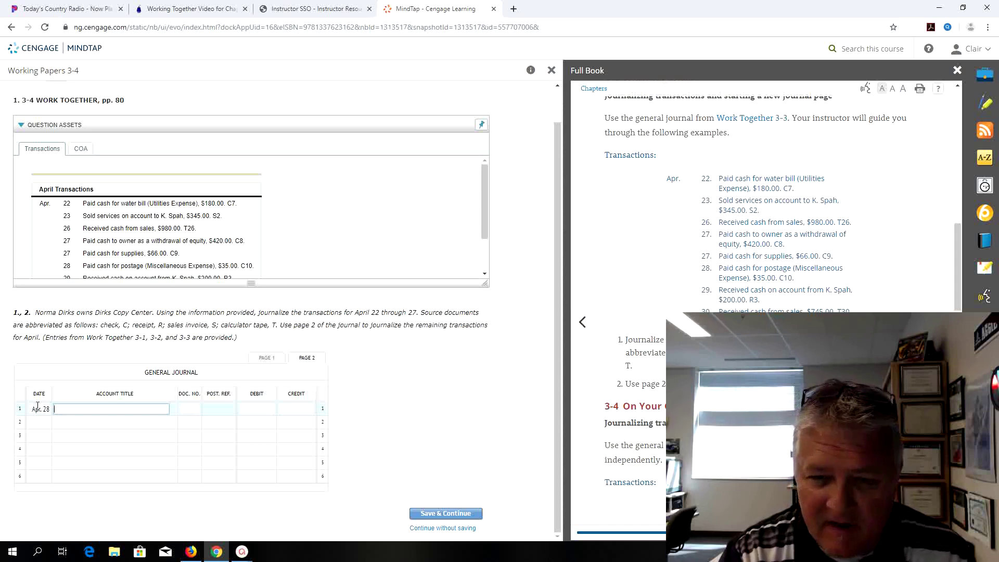
Step: Complete the postage debit line on page 2 with Miscellaneous Expense, document number C10 and a debit of 35
type("Mis")
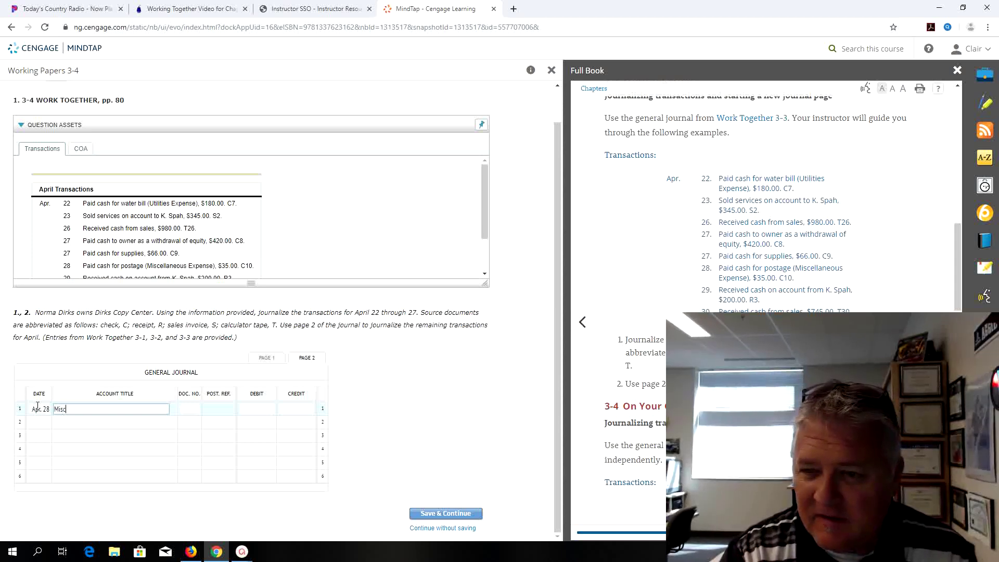
type("cellan")
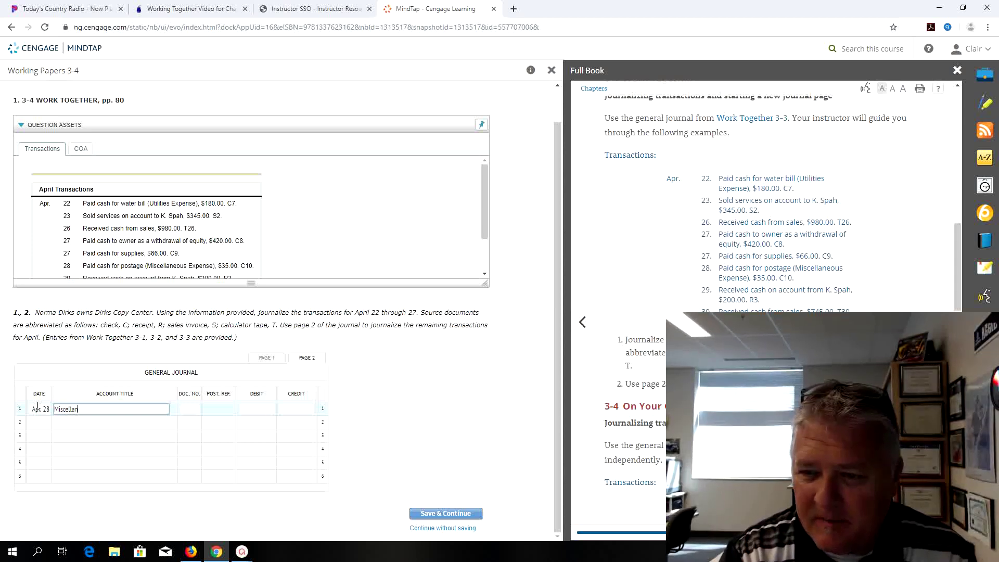
type("eous")
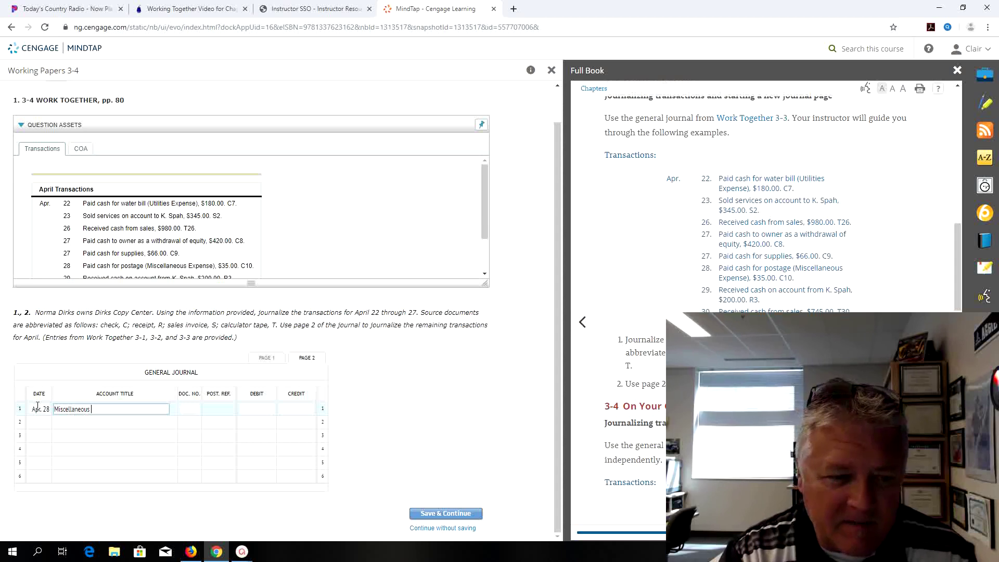
type(" Expe")
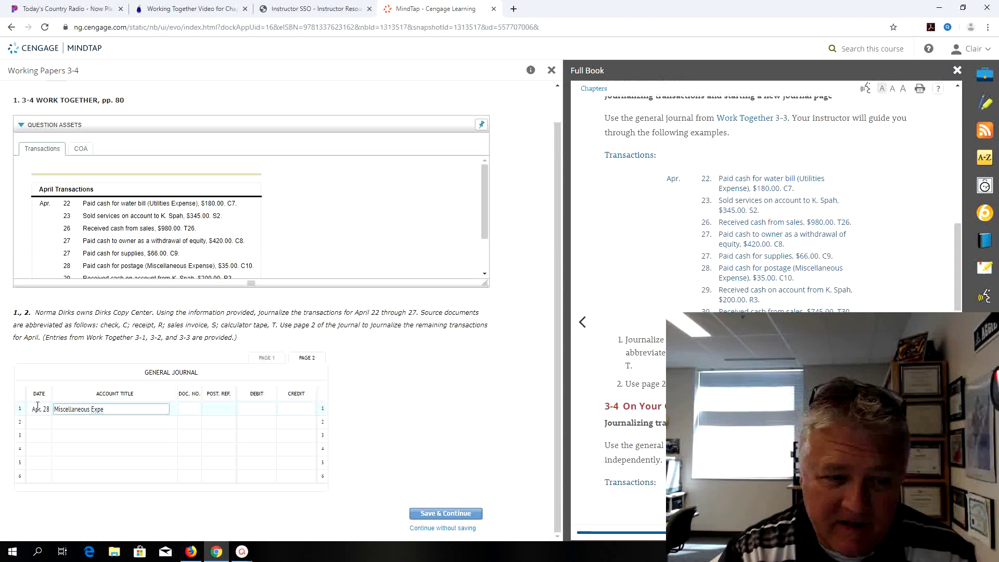
type("nse")
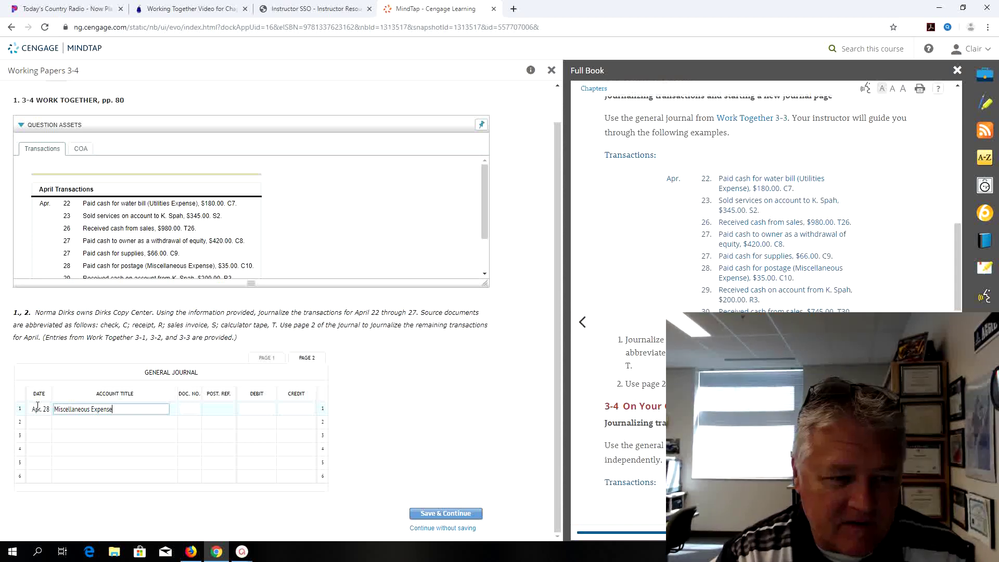
key("Tab")
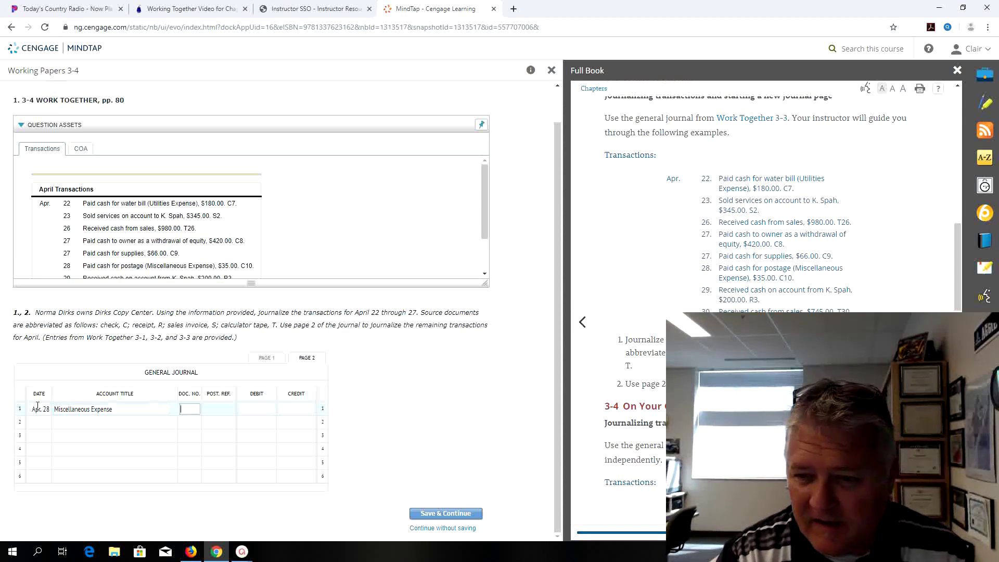
type("C10")
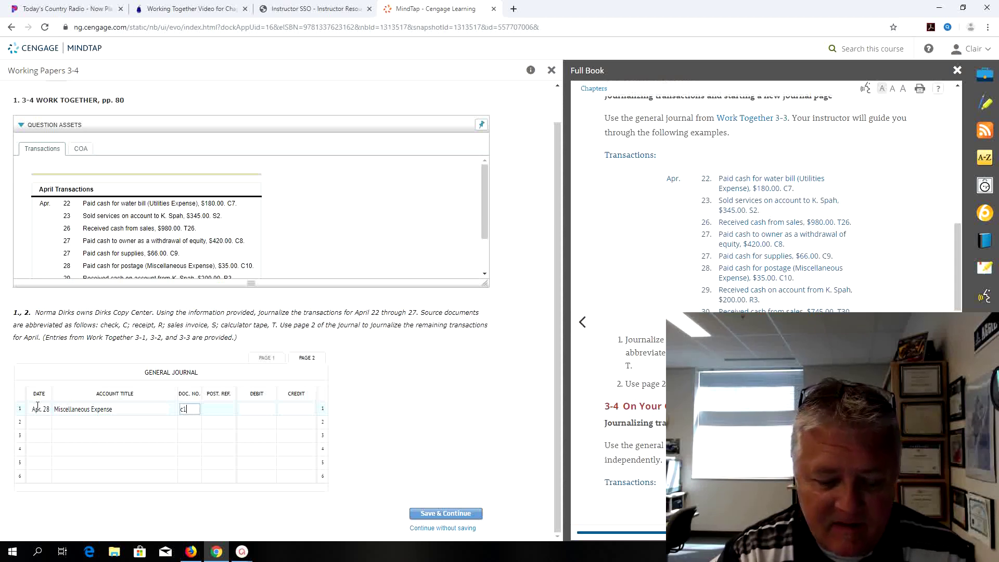
key("Tab")
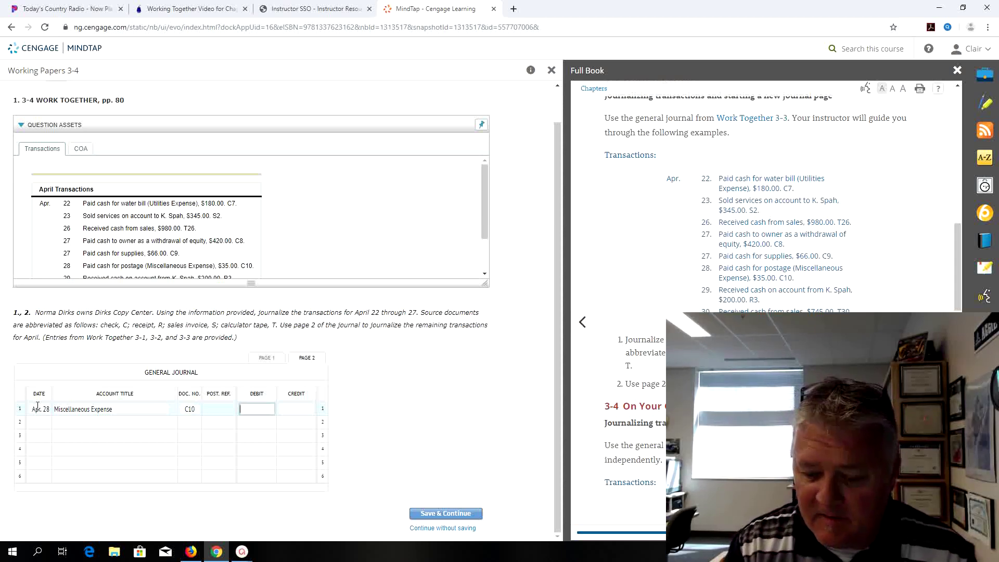
type("35")
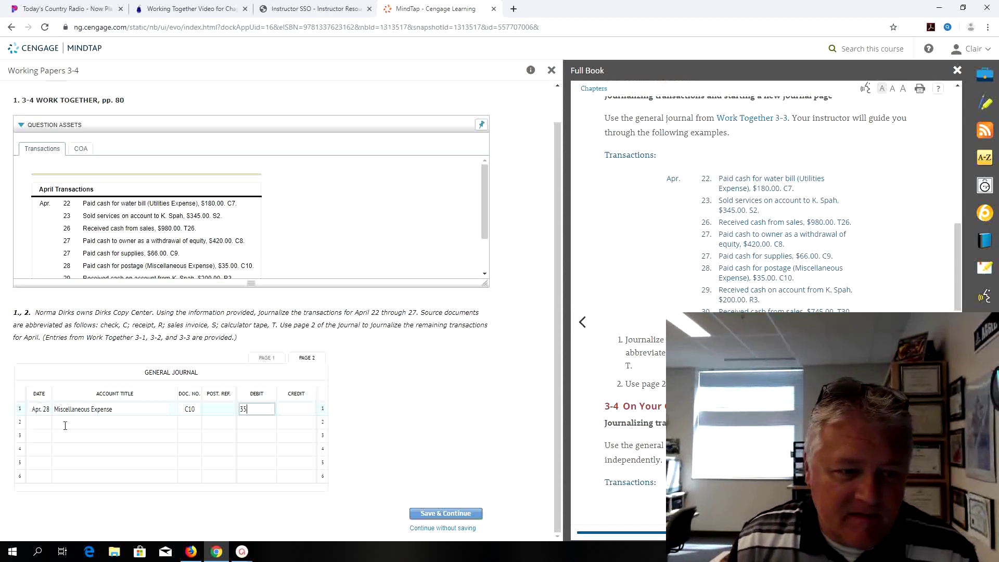
Step: Record the credit line of the April 28 entry on line 2 as Cash with a credit of 35
left_click(79, 420)
type("Ca")
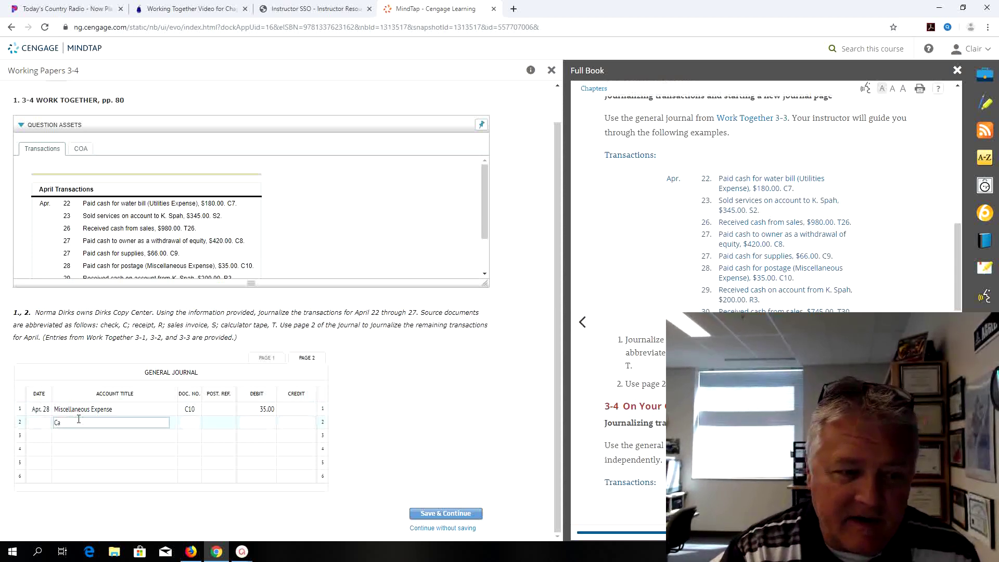
type("sh")
key("Tab")
key("Tab")
key("Tab")
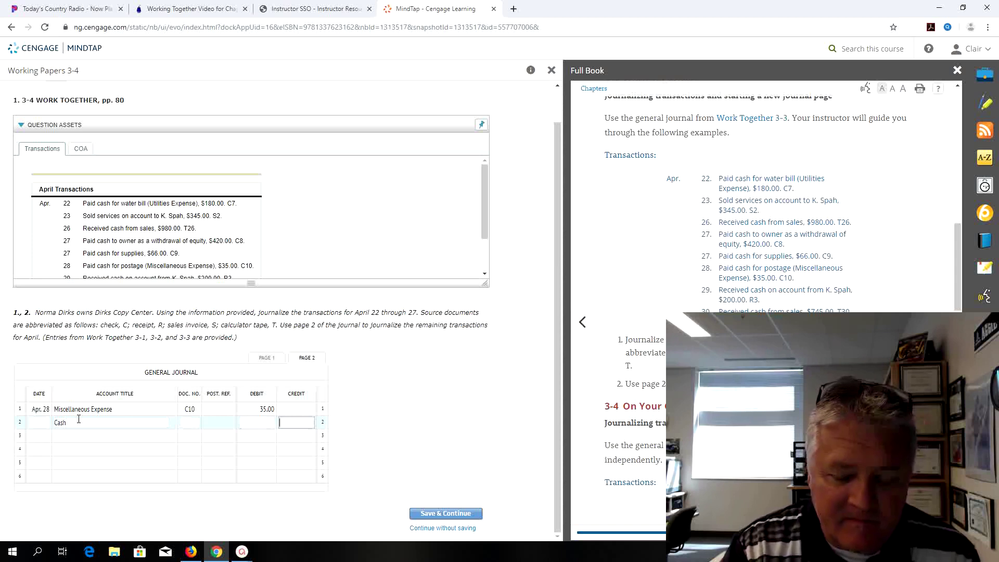
type("35")
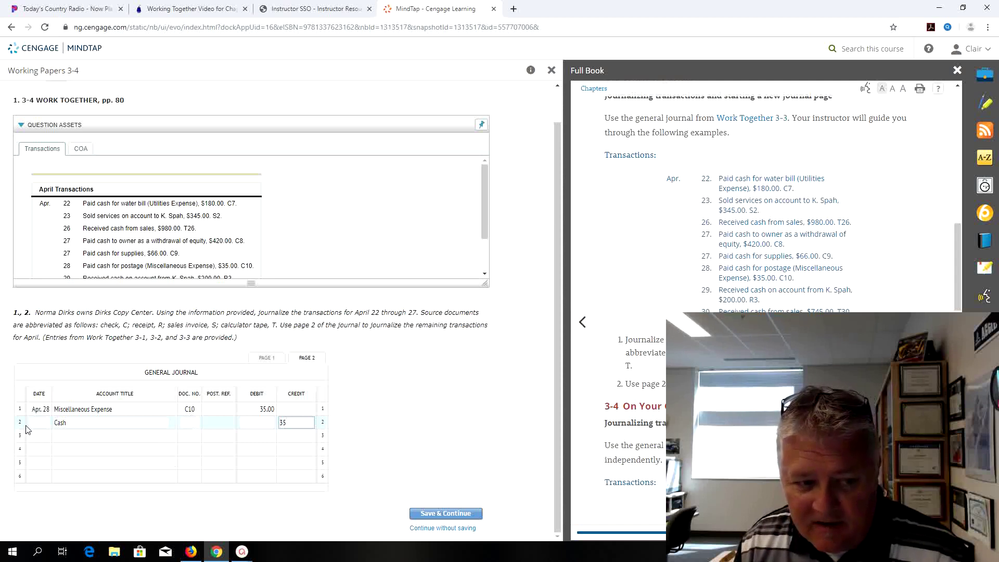
Step: Fill in line 3 of page 2 with date 29, account title Cash, document number R3 and a debit of 200
left_click(39, 436)
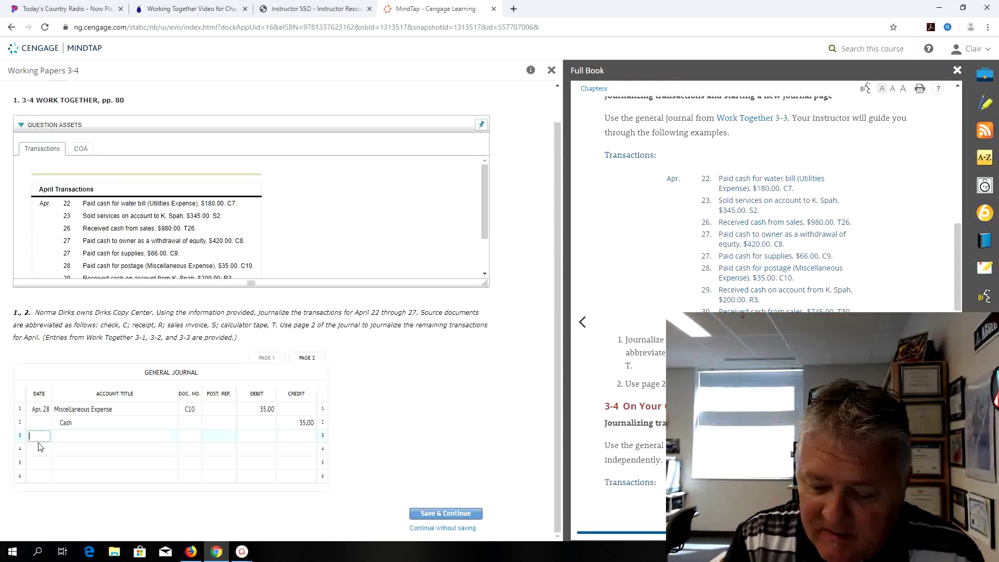
type("29")
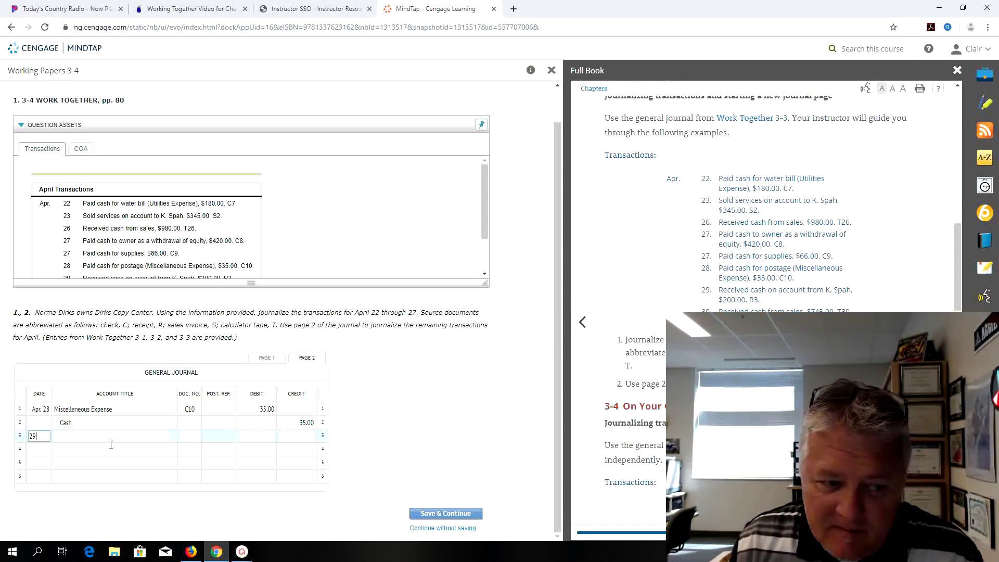
key("Tab")
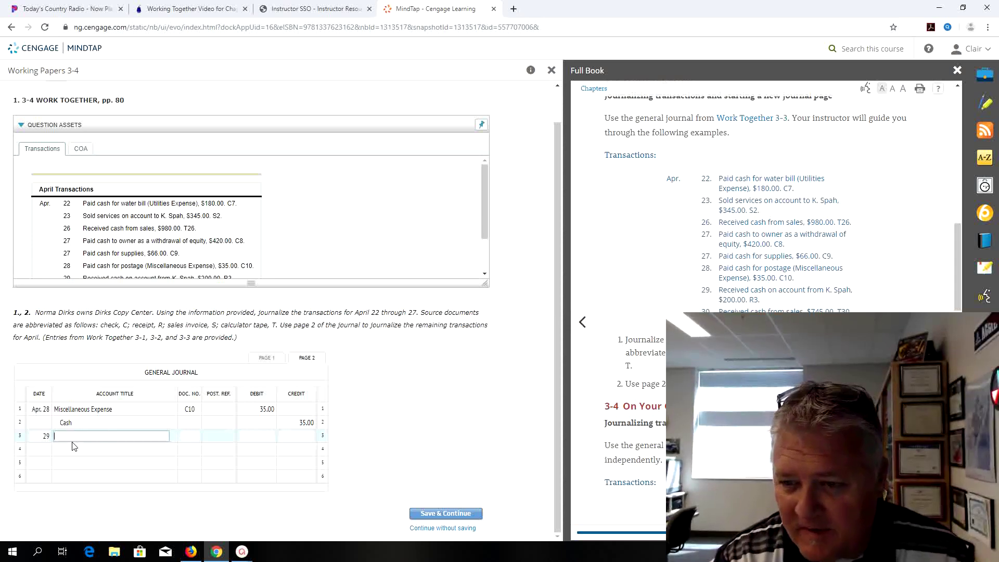
type("Cash")
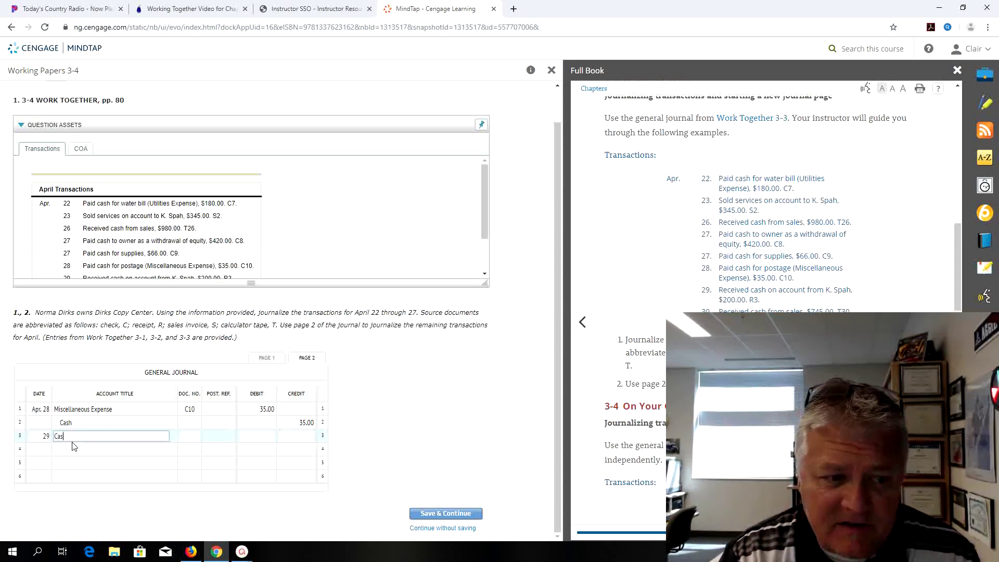
key("Tab")
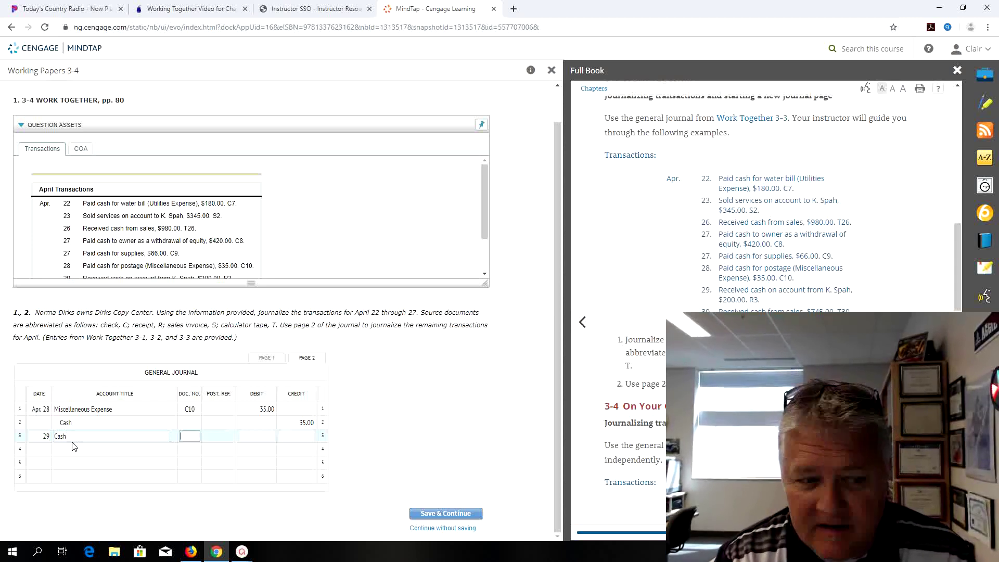
type("r3")
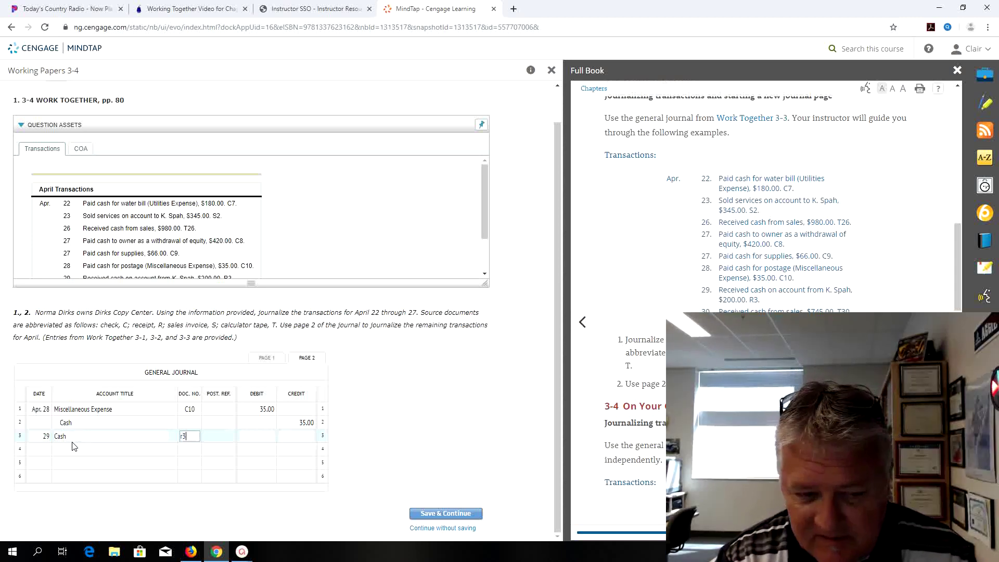
key("Tab")
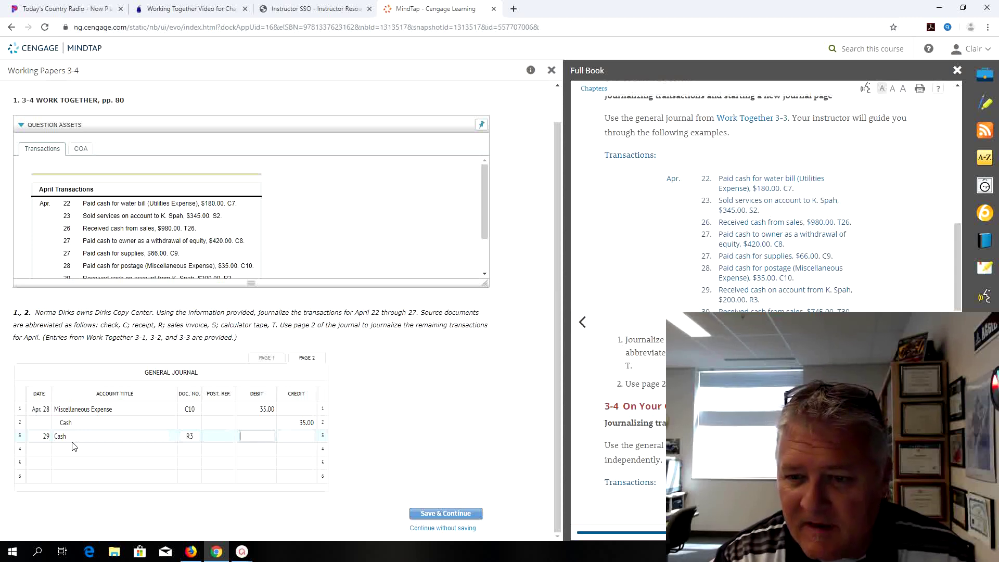
type("200")
key("Tab")
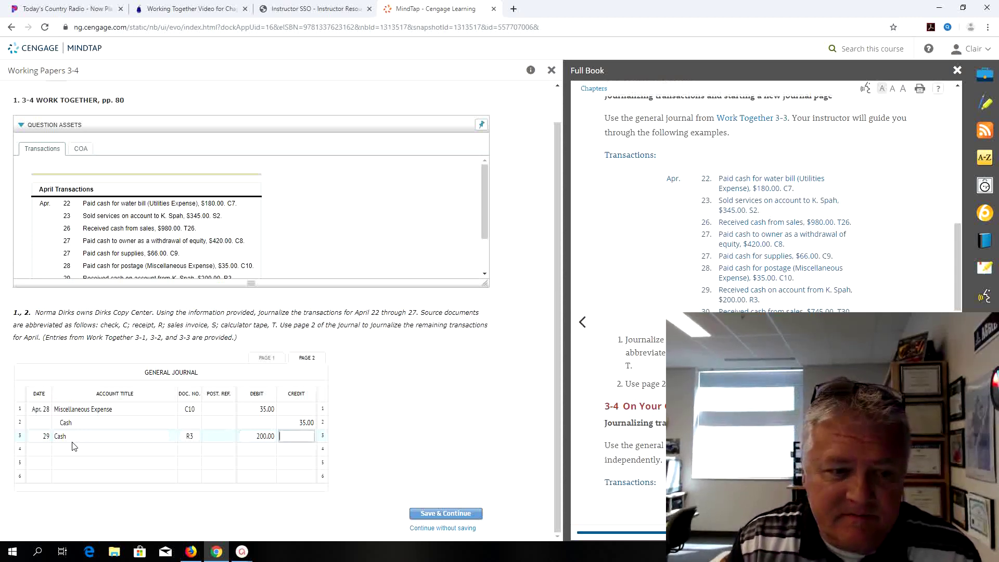
Step: Record the credit line of the April 29 entry on line 4 as the customer's Accounts Receivable account with a credit of 200
key("Tab")
key("Tab")
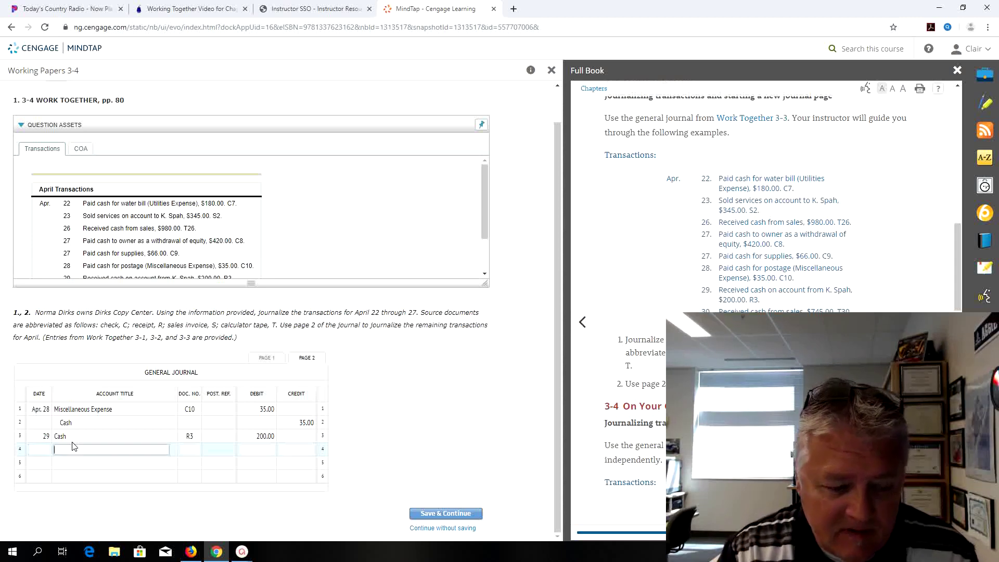
type("Account")
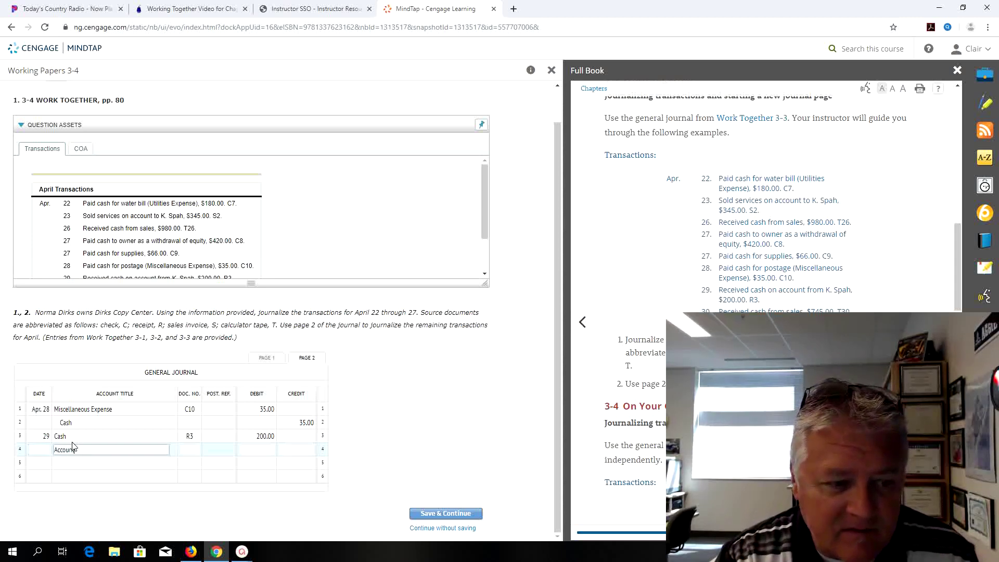
type("s Rec")
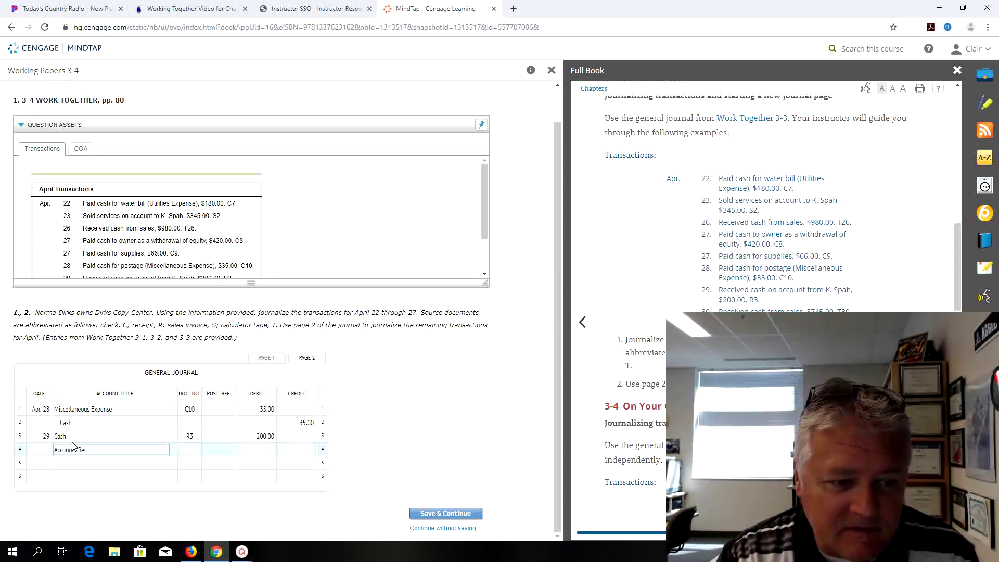
type("eivab")
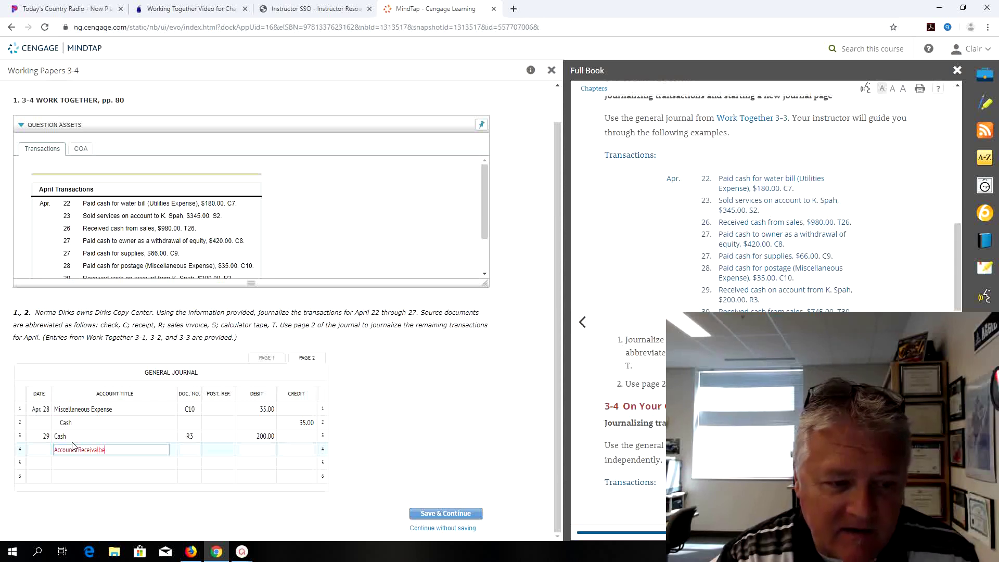
type("le")
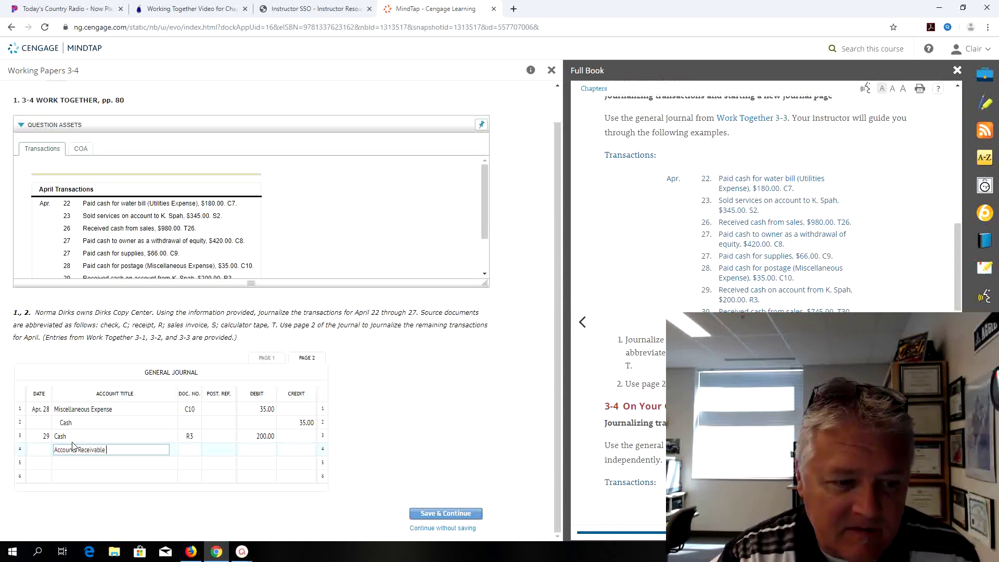
type("-K. Spah")
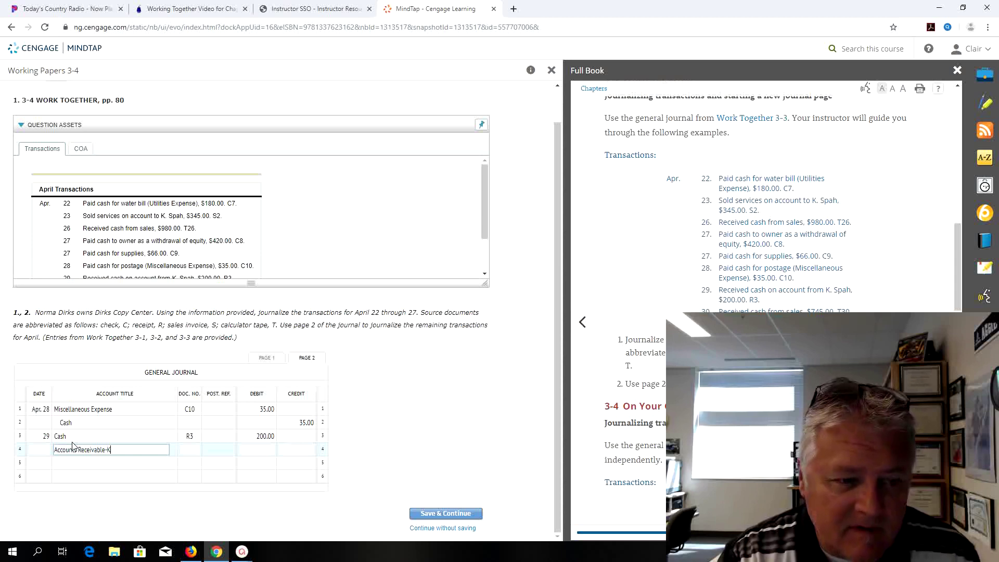
key("Tab")
key("Tab")
key("Tab")
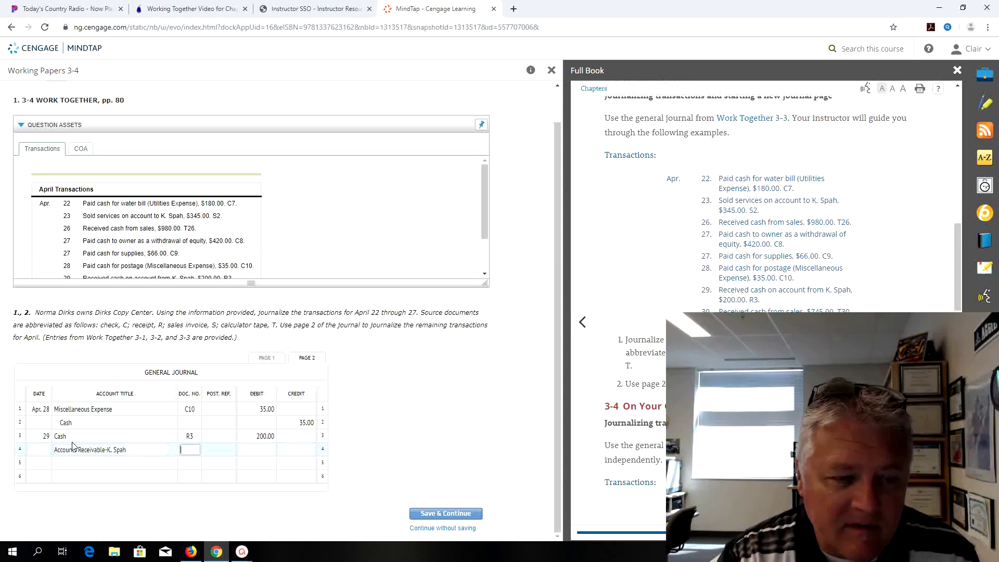
type("200")
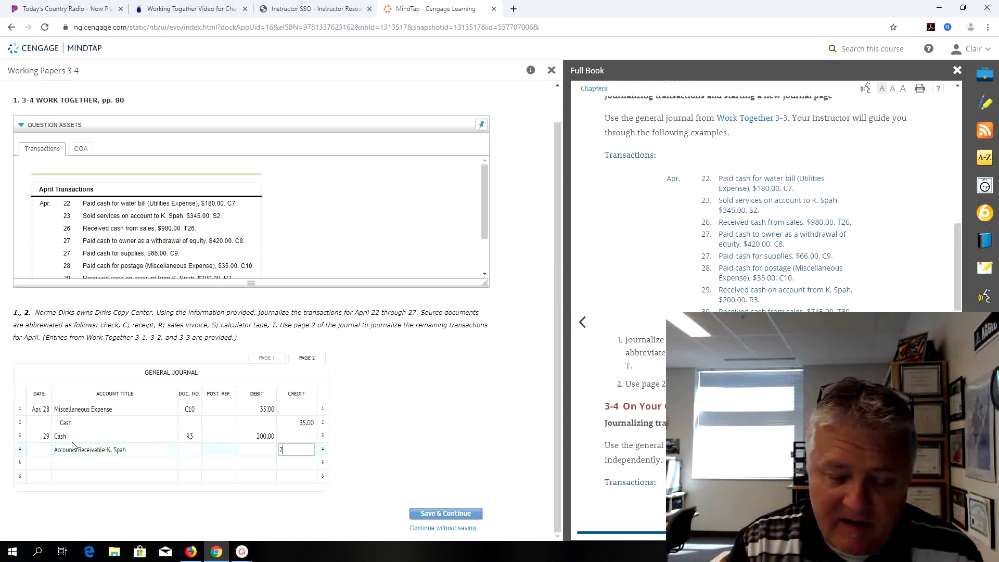
Step: Date line 5 of page 2 as 30 and enter Cash as its account title
left_click(41, 462)
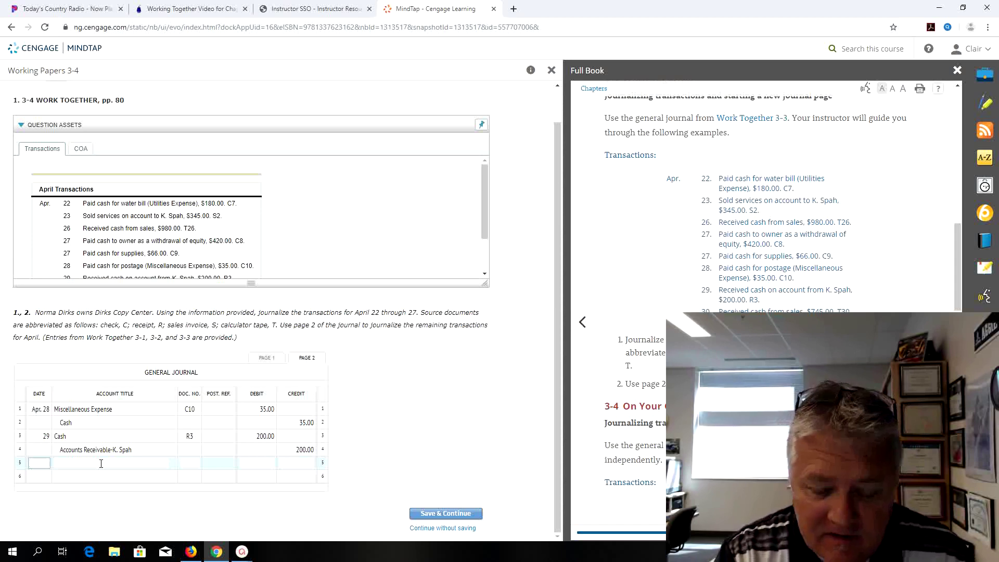
type("30")
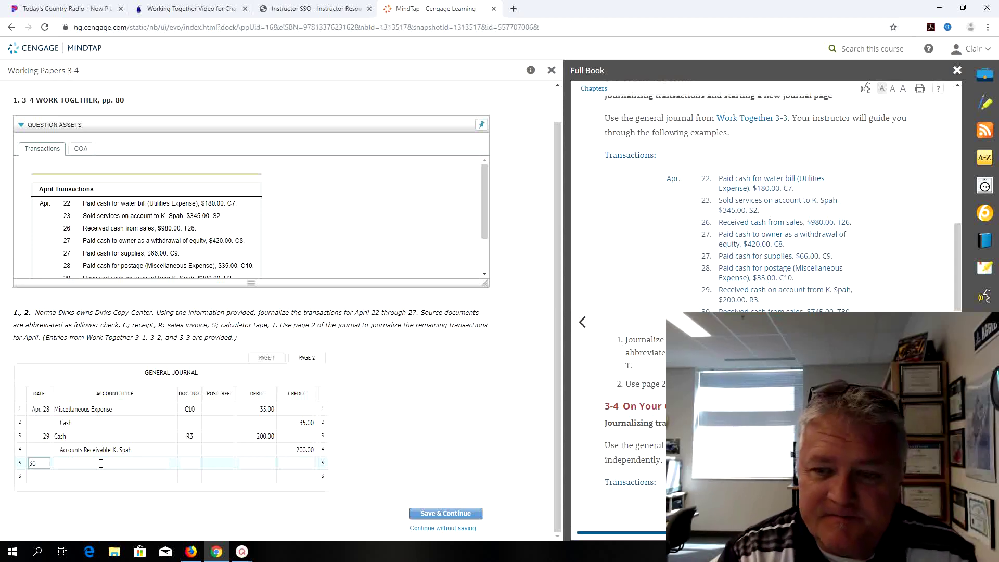
left_click(101, 463)
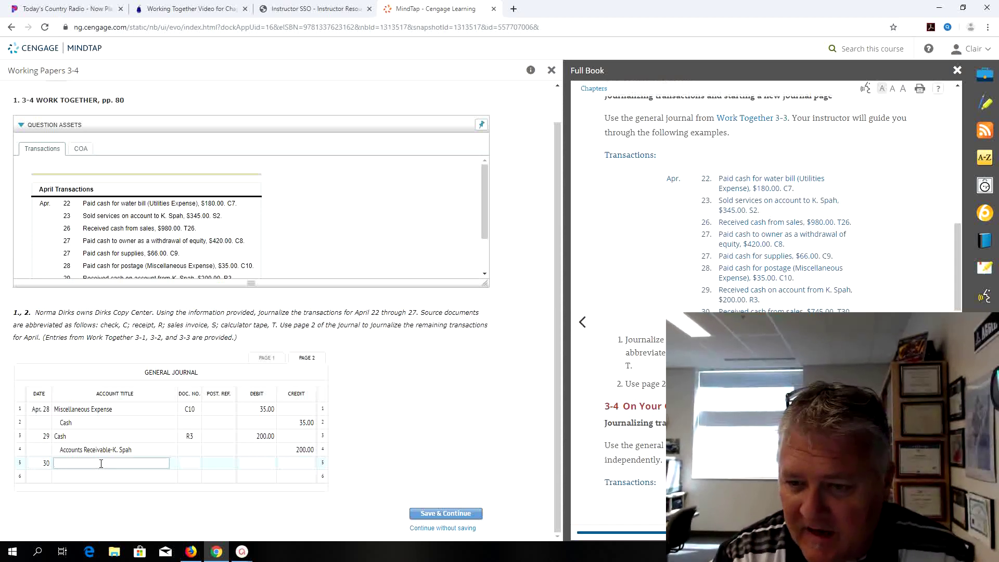
type("Cash")
key("Tab")
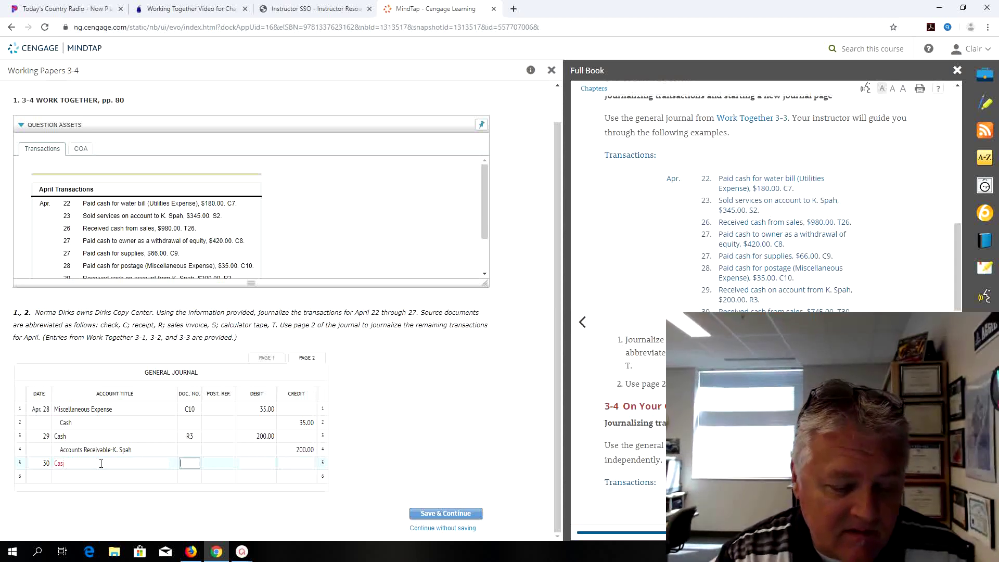
key("shift+Tab")
type("Ch")
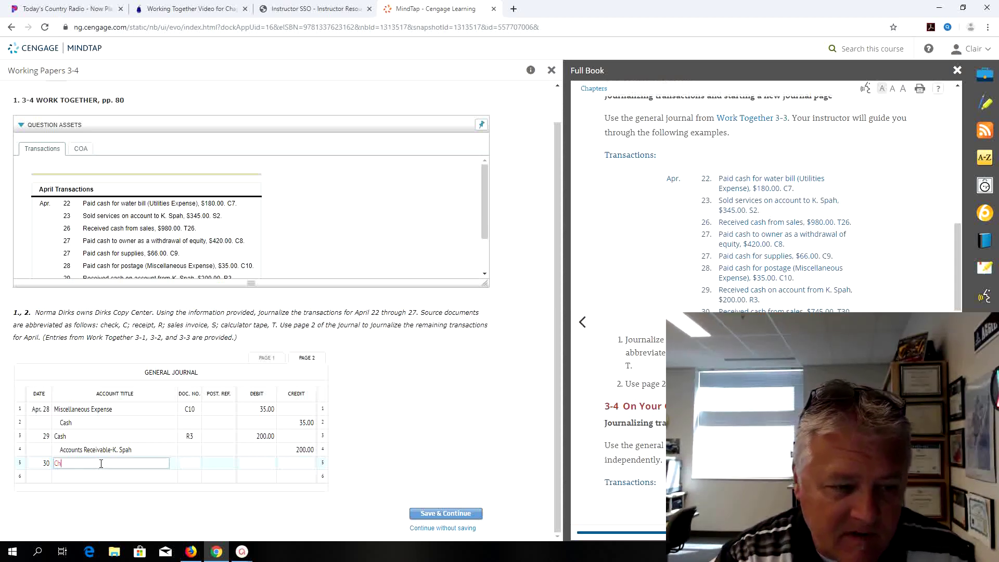
type("a")
key("BackSpace")
key("BackSpace")
type("ash")
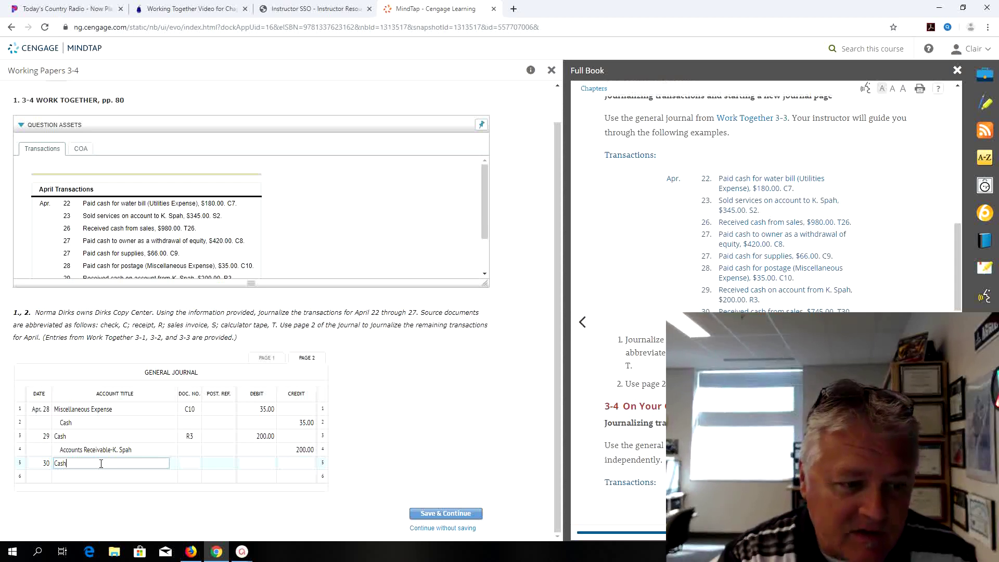
Step: Add document number T30 and a debit of 745 to the April 30 Cash line
key("Tab")
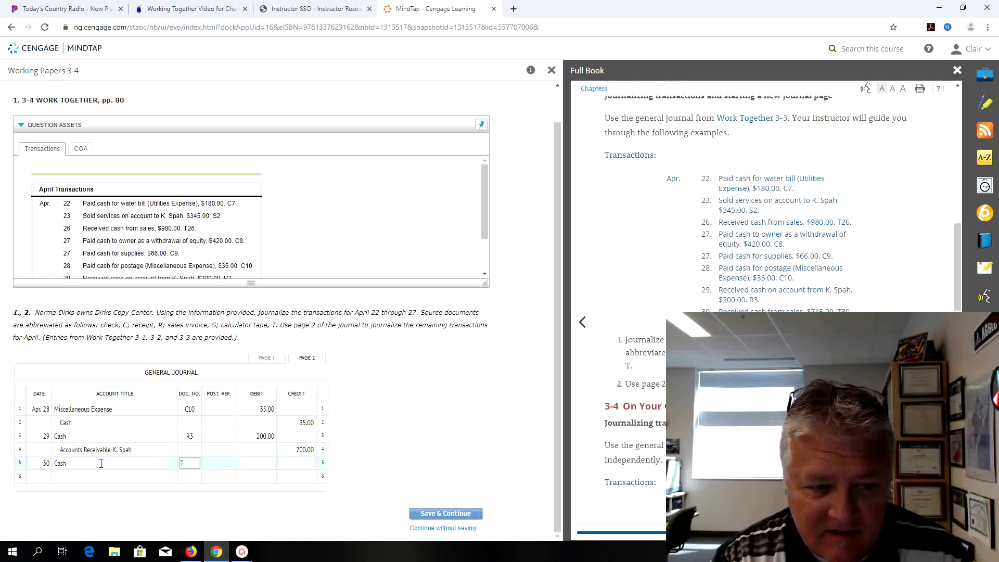
type("30")
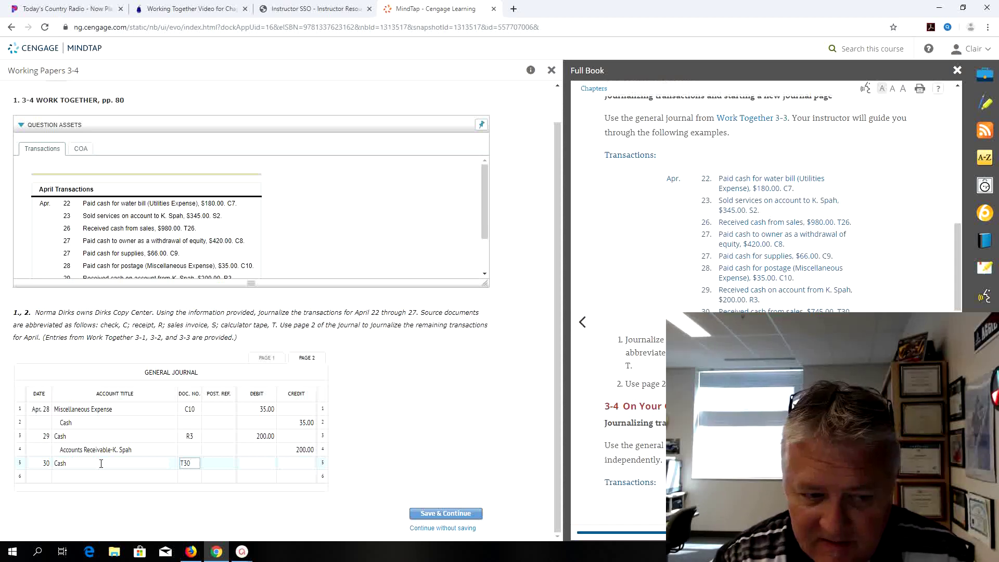
key("Tab")
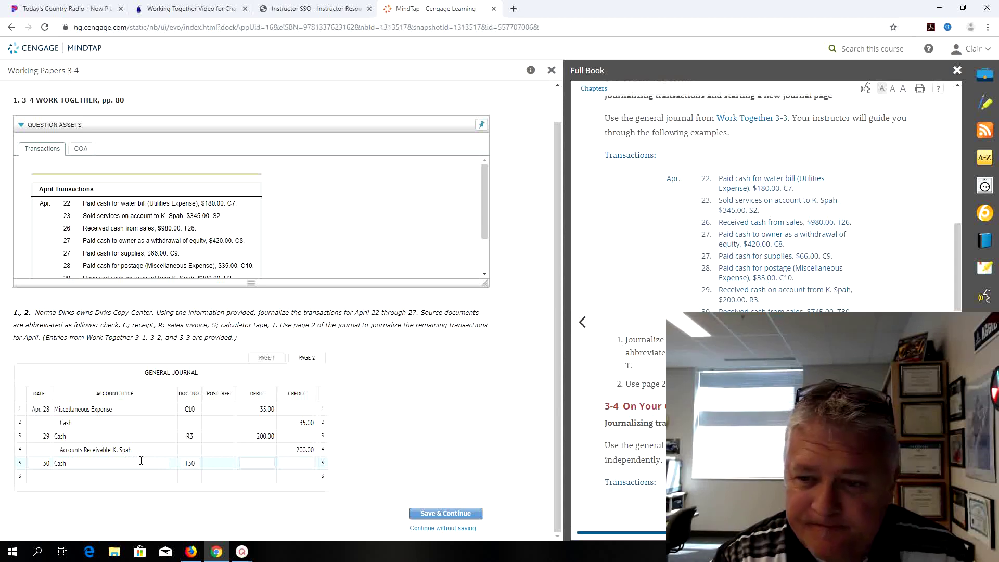
type("745")
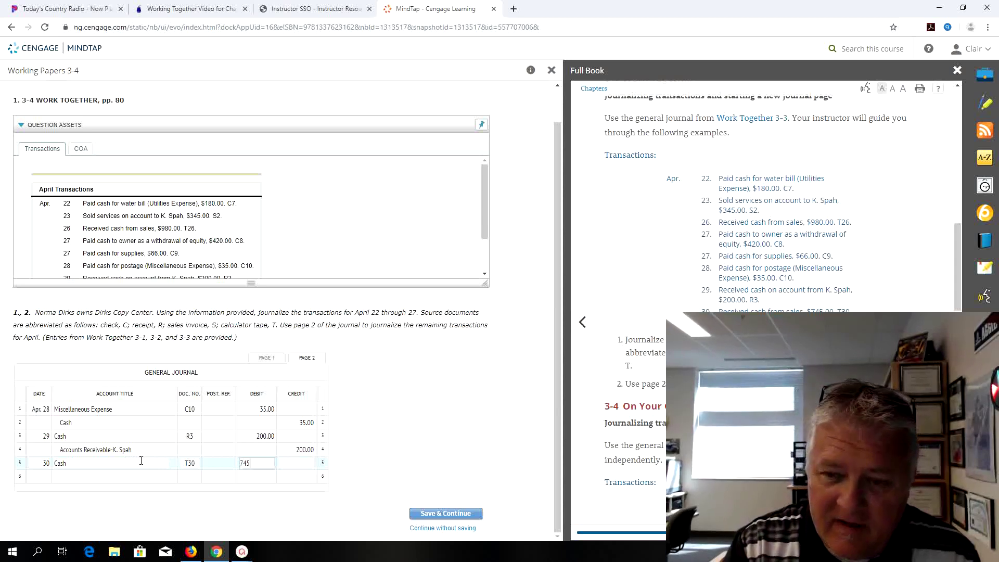
Step: Record the credit line of the April 30 entry on line 6 as Sales with a credit of 745
key("Tab")
key("Tab")
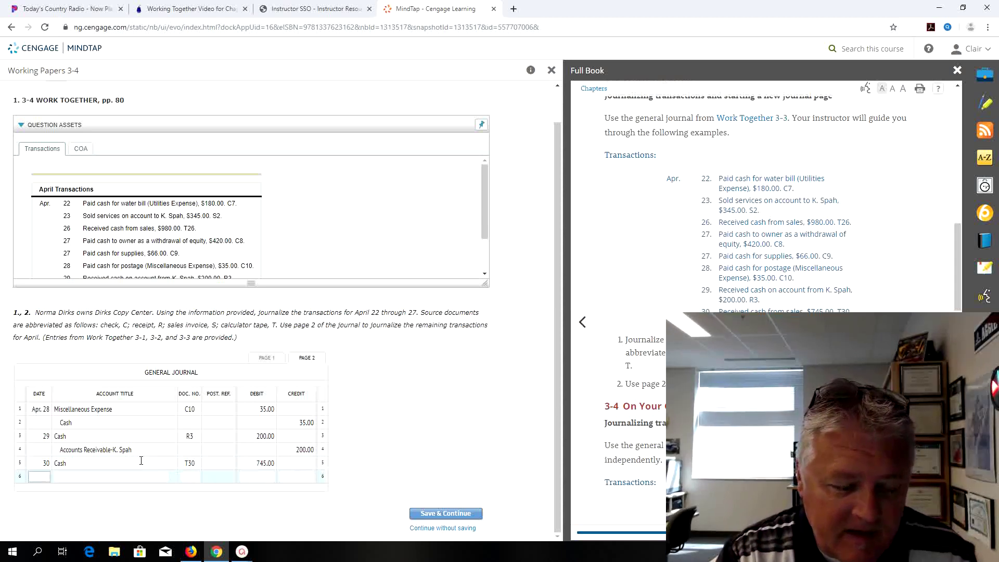
key("Tab")
type("Sales")
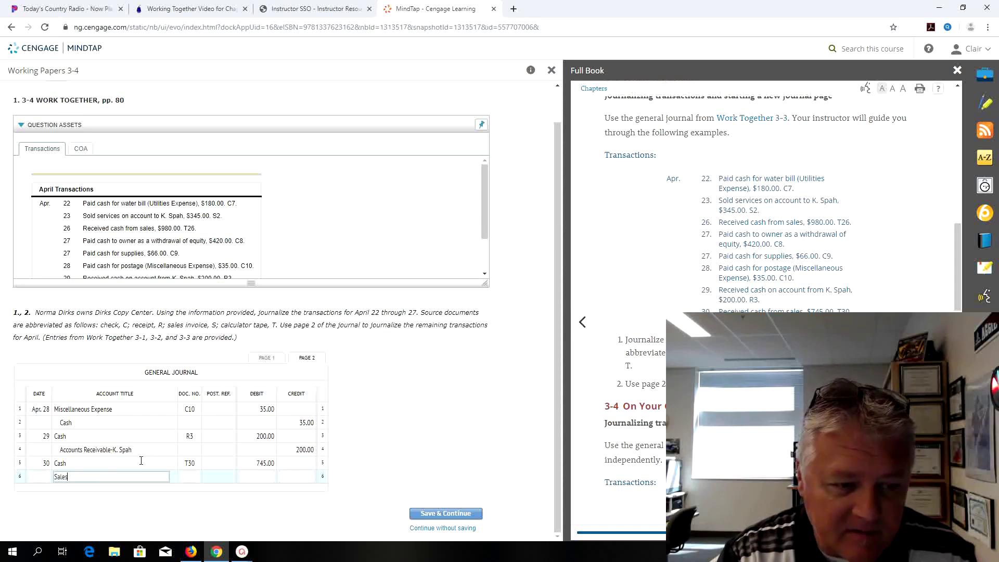
key("Tab")
key("Tab")
key("Tab")
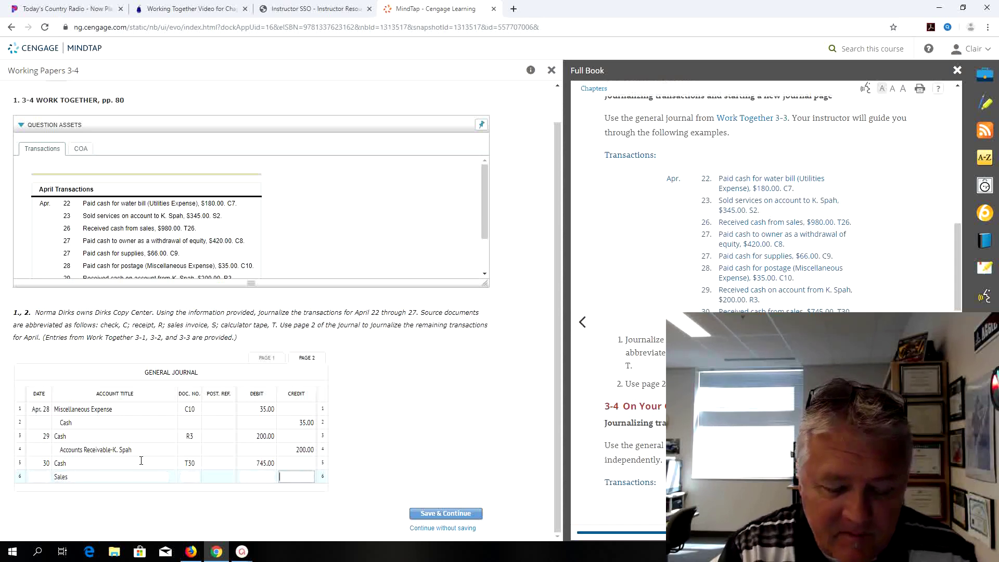
type("745")
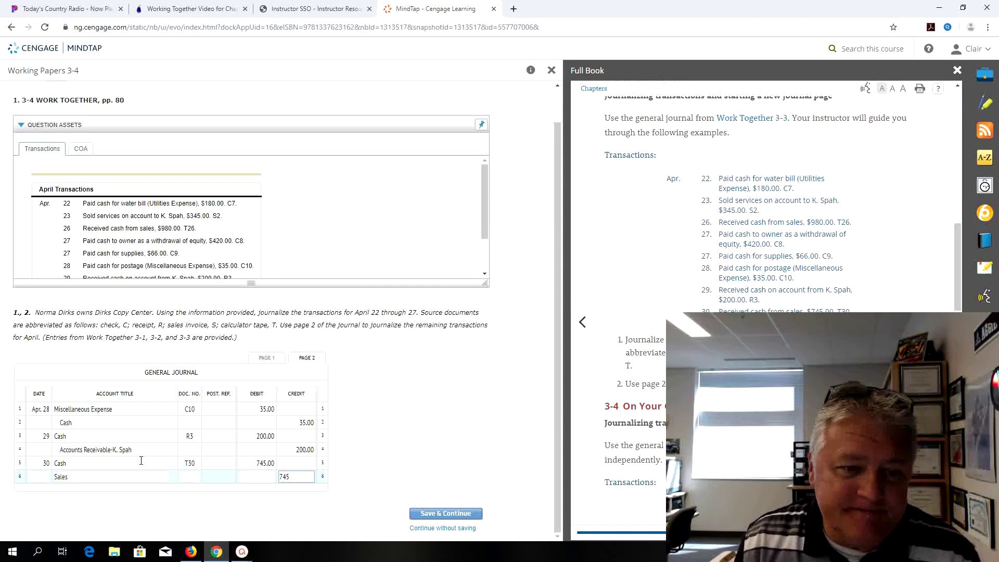
left_click(418, 437)
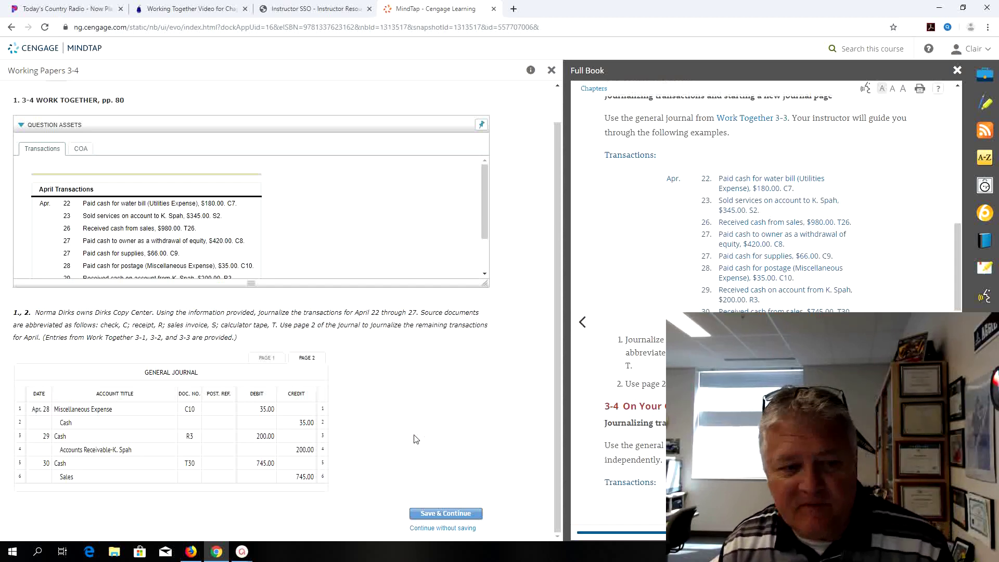